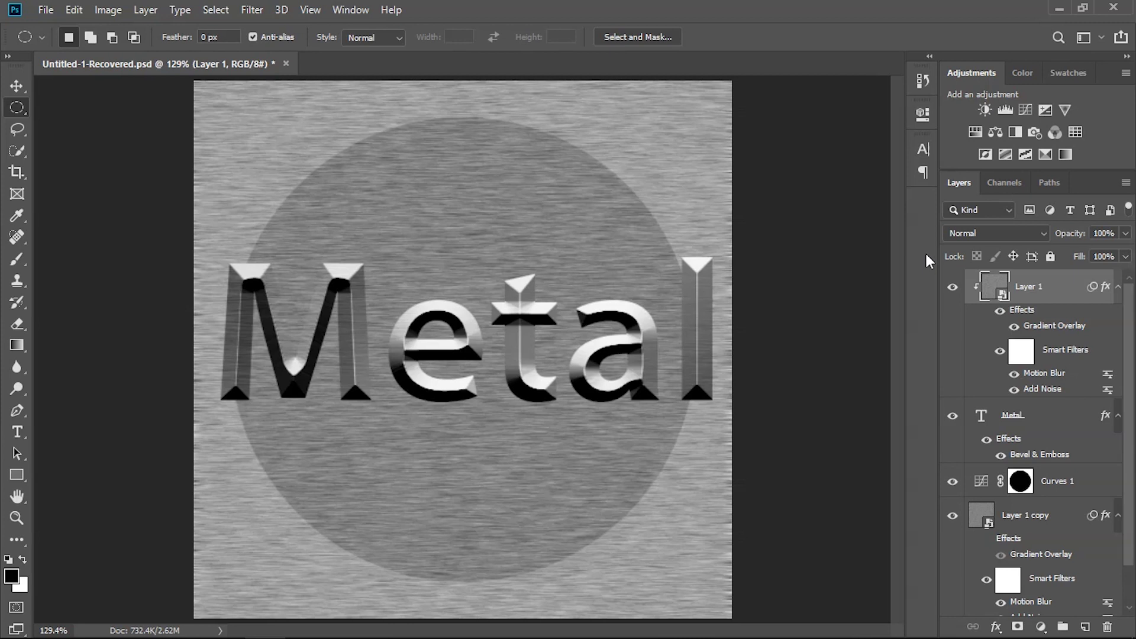
# Step: Create a new white 500 × 500 px document and fit the canvas on screen
pyautogui.click(46, 11)
pyautogui.click(60, 27)
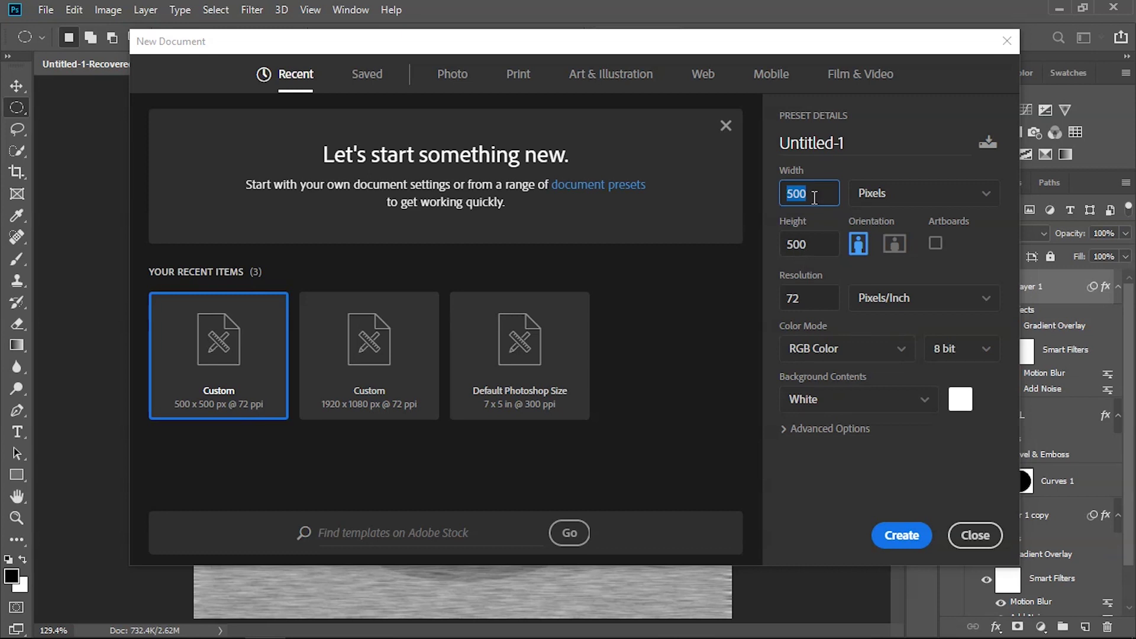
pyautogui.click(812, 244)
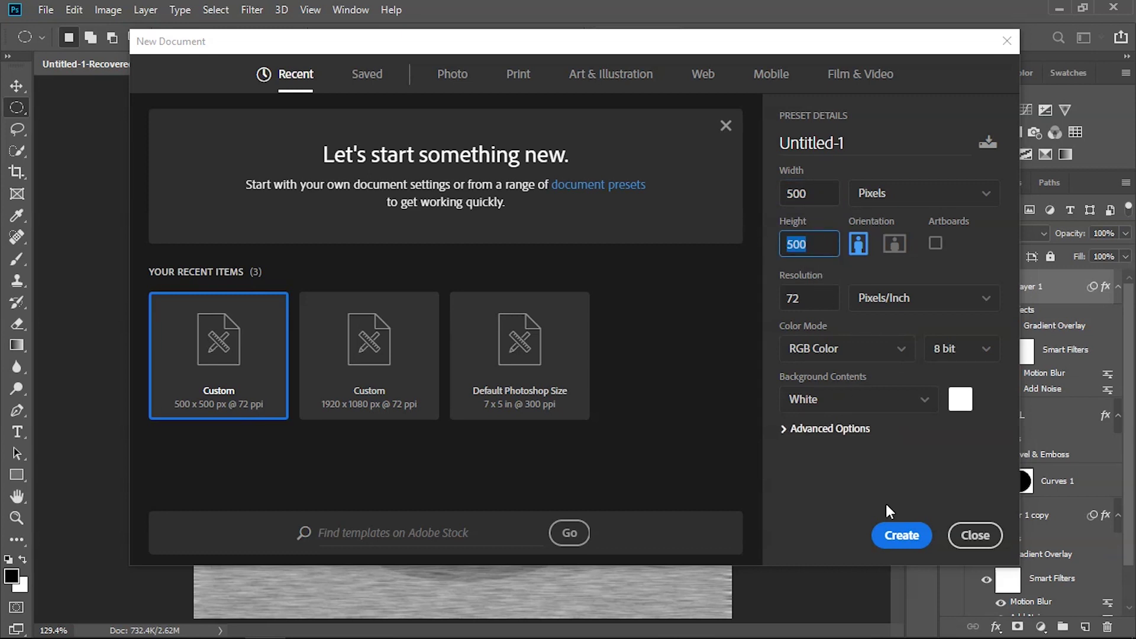
pyautogui.click(900, 536)
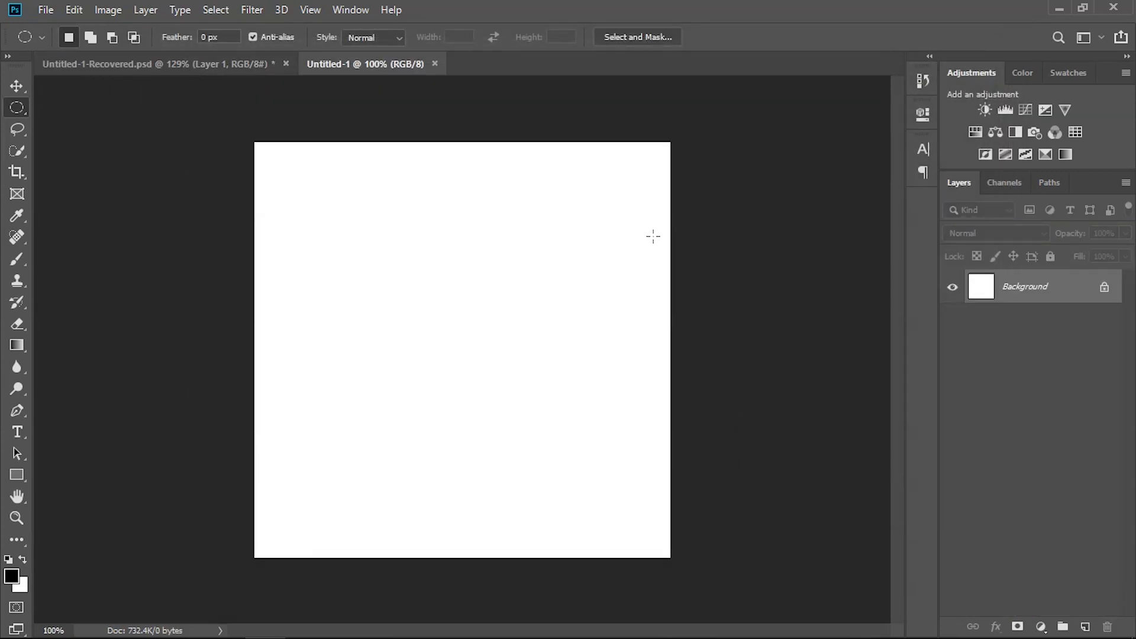
pyautogui.hotkey('ctrl', '0')
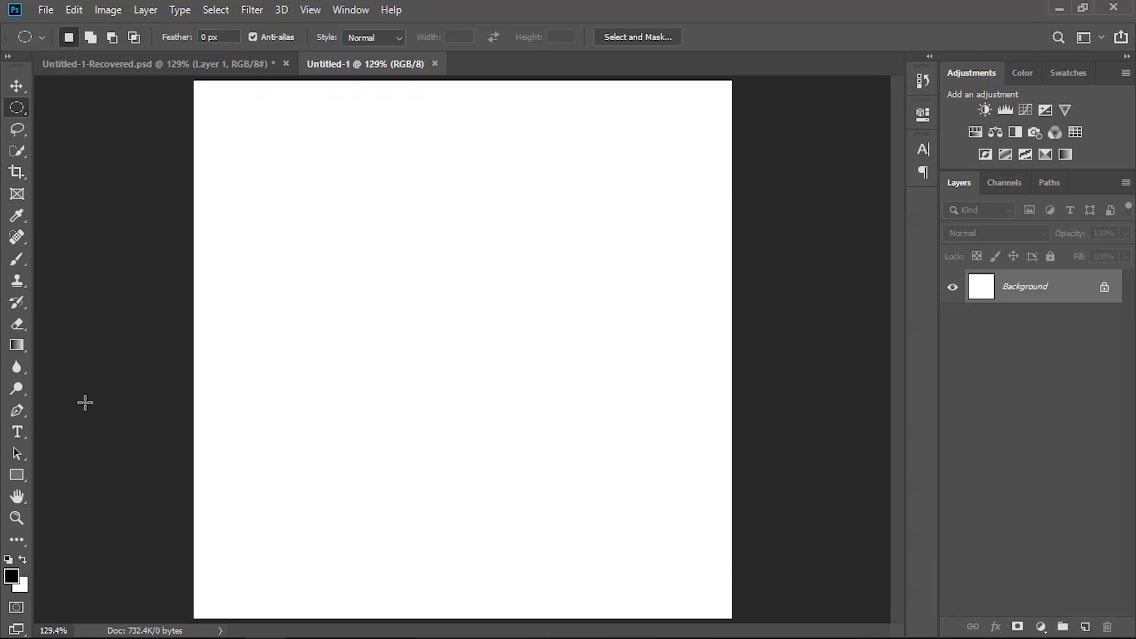
pyautogui.click(25, 442)
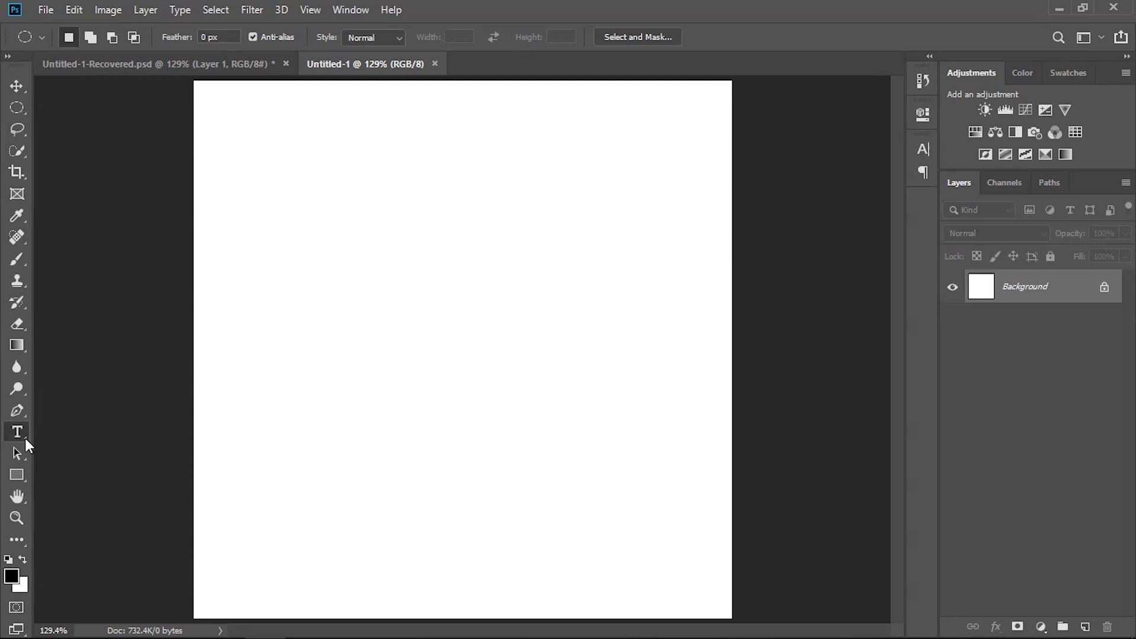
# Step: Type 'Metal' on the canvas and set it to bold at about 178 pt
pyautogui.click(215, 307)
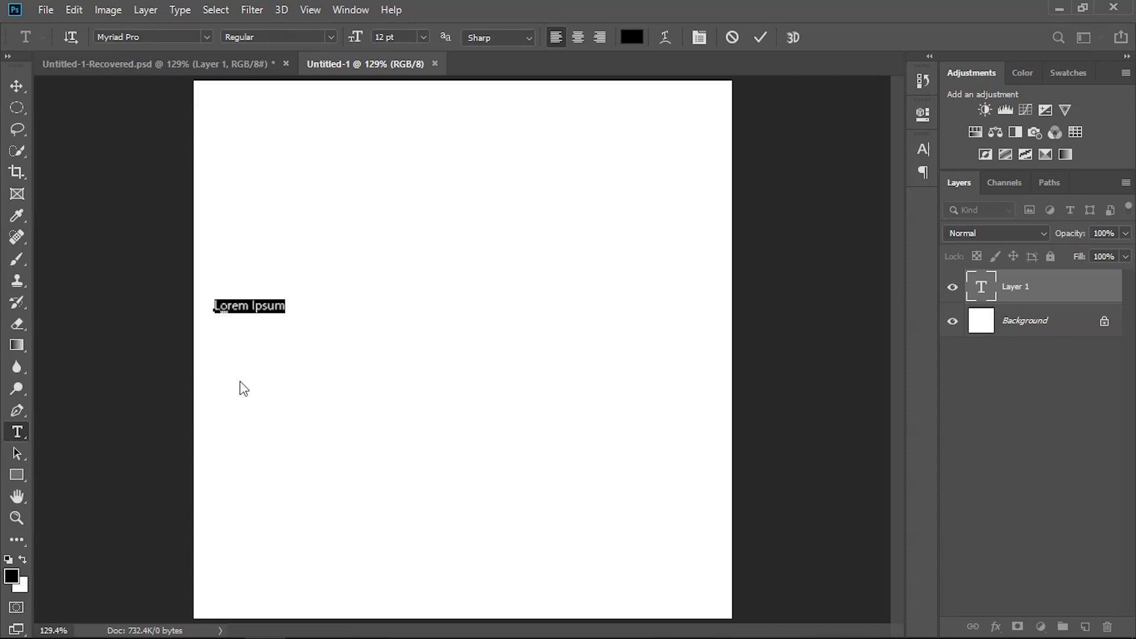
pyautogui.write('Metal')
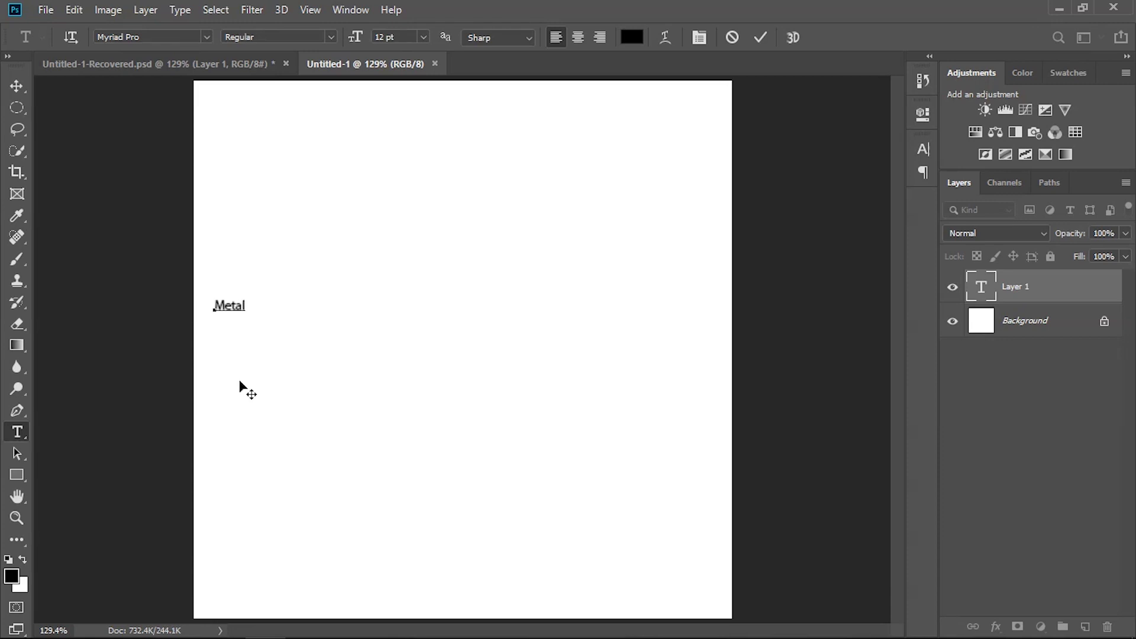
pyautogui.hotkey('ctrl', 'a')
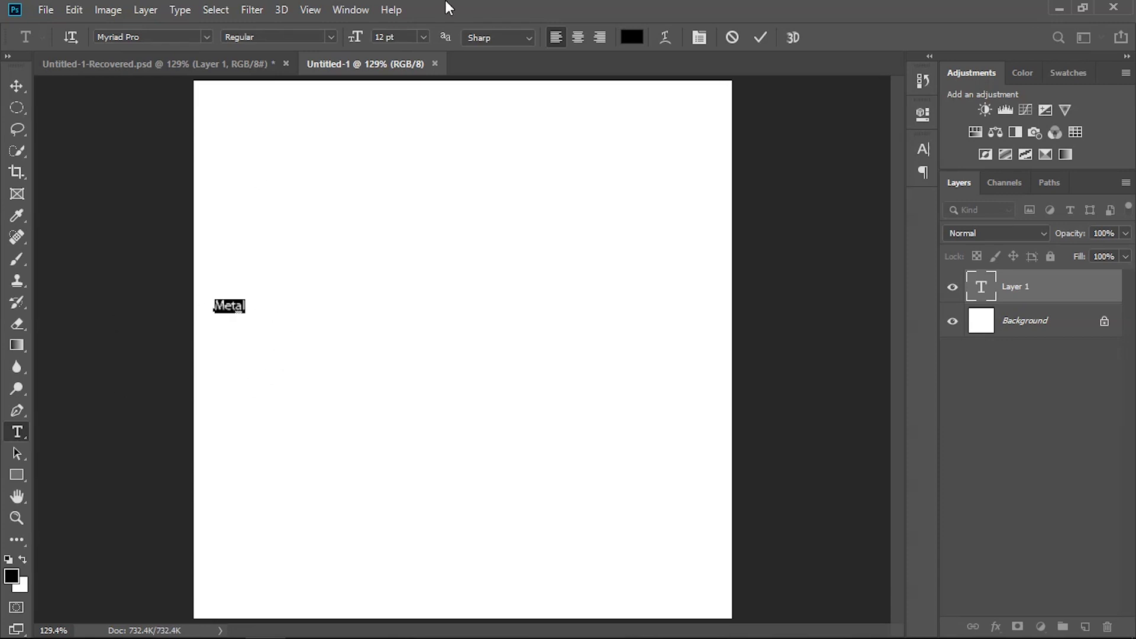
pyautogui.moveTo(355, 36); pyautogui.dragTo(504, 26)
pyautogui.click(330, 37)
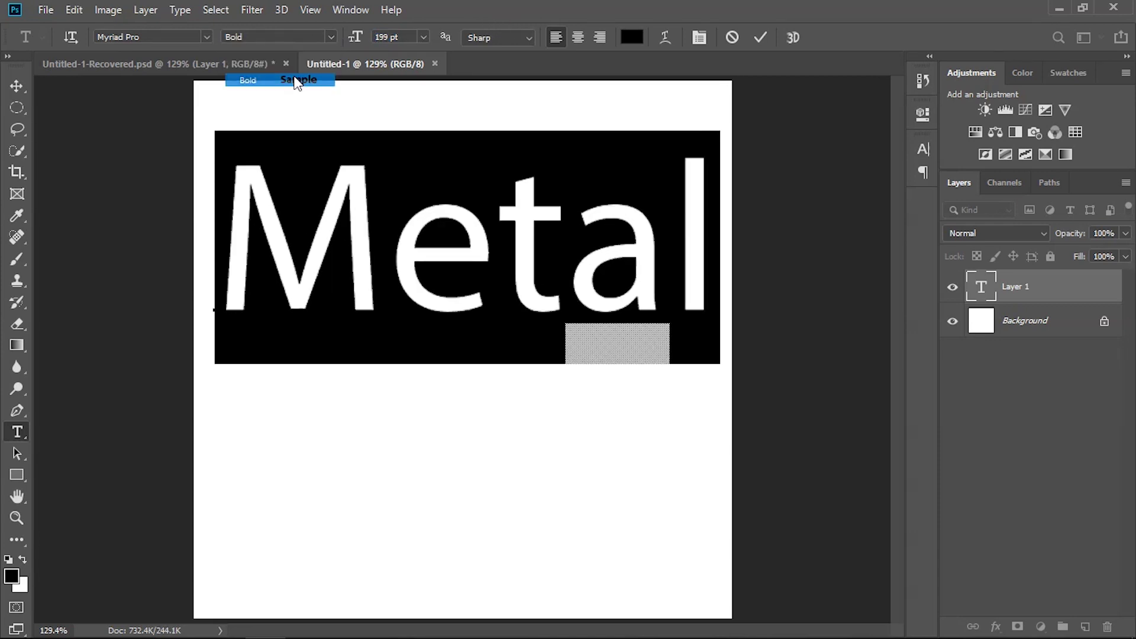
pyautogui.click(299, 79)
pyautogui.moveTo(346, 41); pyautogui.dragTo(331, 38)
# Step: Commit the Metal text and move it down to the middle of the canvas
pyautogui.hotkey('ctrl', 'Return')
pyautogui.press('v')
pyautogui.moveTo(520, 274)
pyautogui.mouseDown()
pyautogui.moveTo(519, 373)
pyautogui.moveTo(517, 359)
pyautogui.mouseUp()
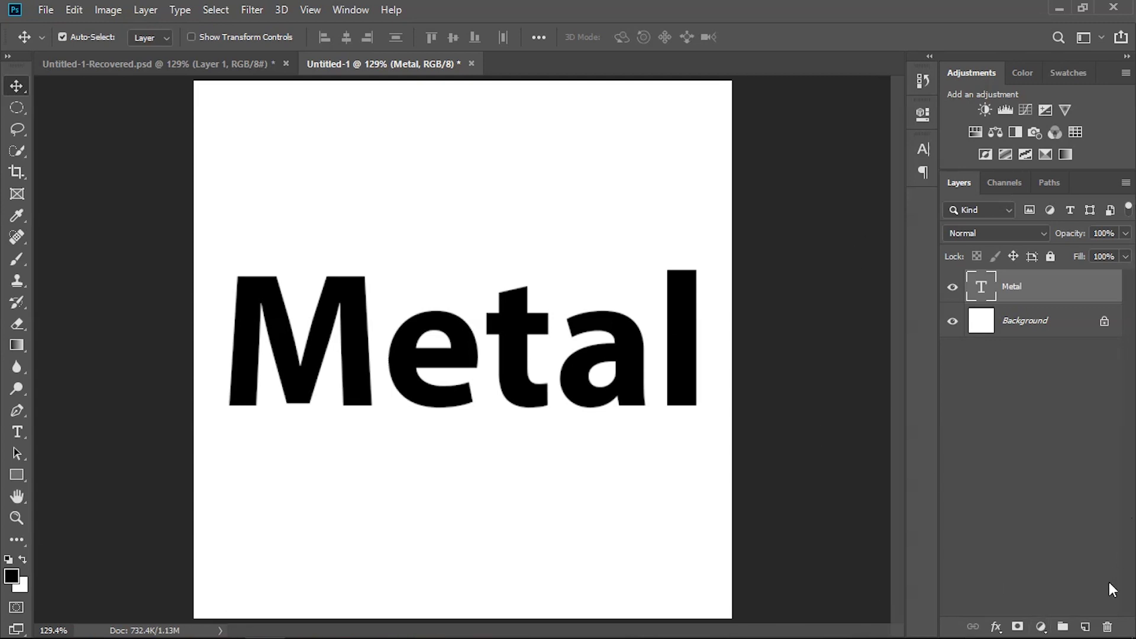
# Step: Add Layer 1 above the Metal text and fill it with 50% Gray
pyautogui.click(1086, 627)
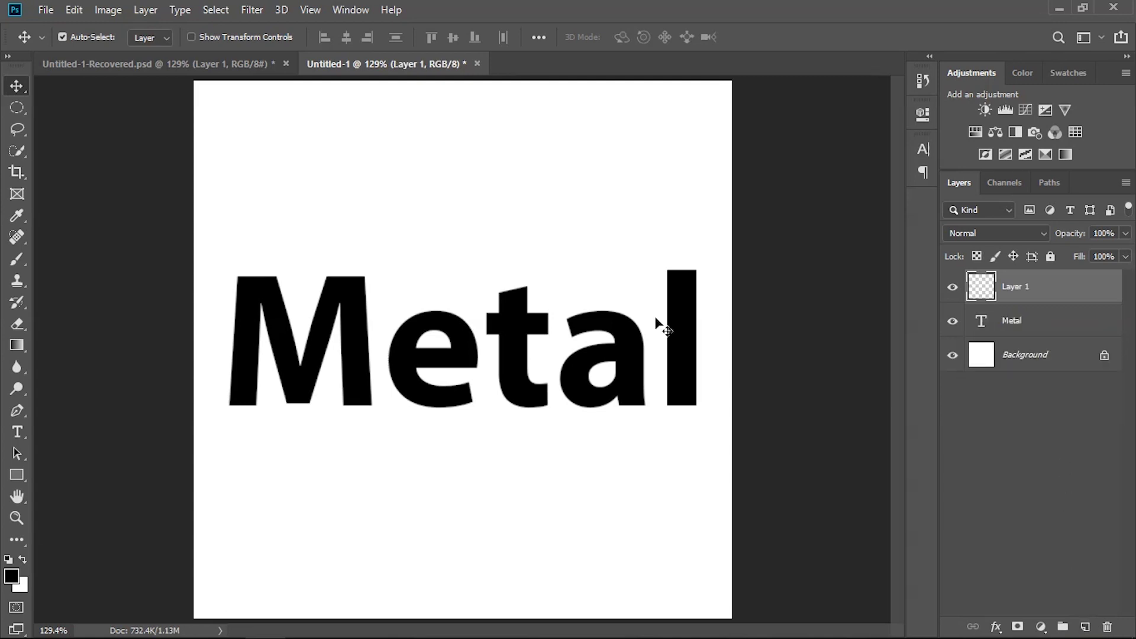
pyautogui.click(74, 10)
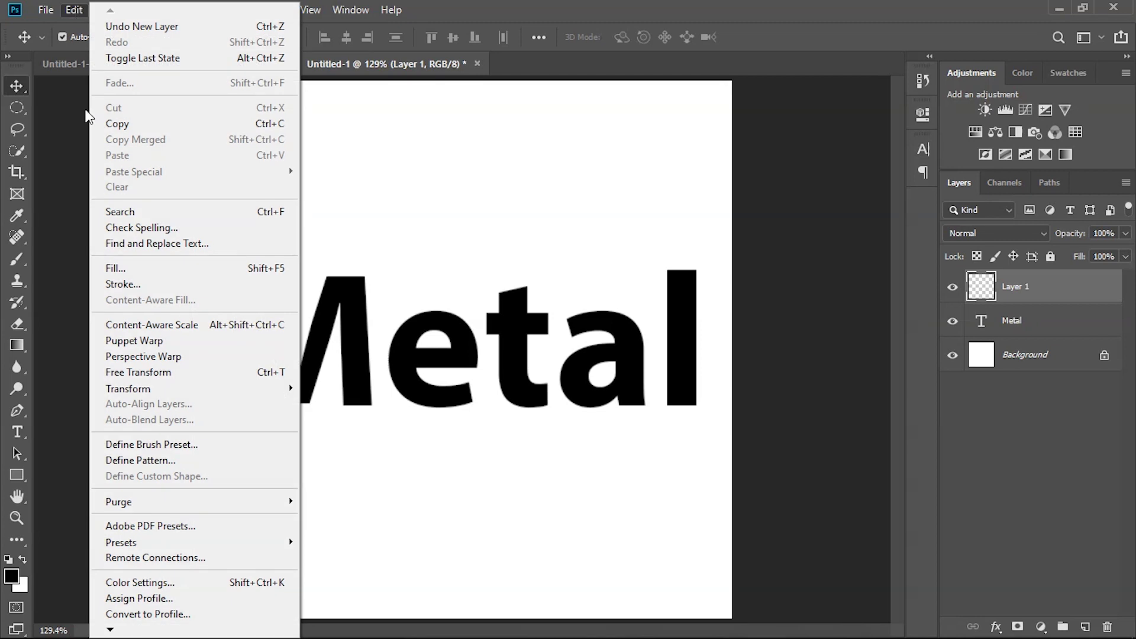
pyautogui.click(123, 268)
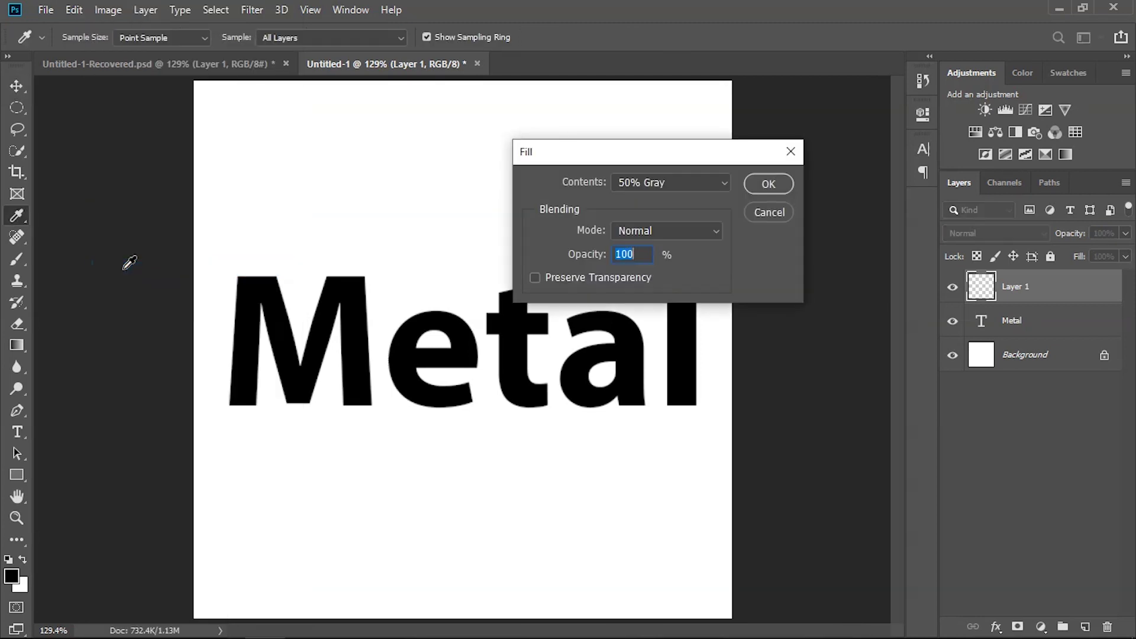
pyautogui.click(697, 190)
pyautogui.click(651, 325)
pyautogui.click(769, 184)
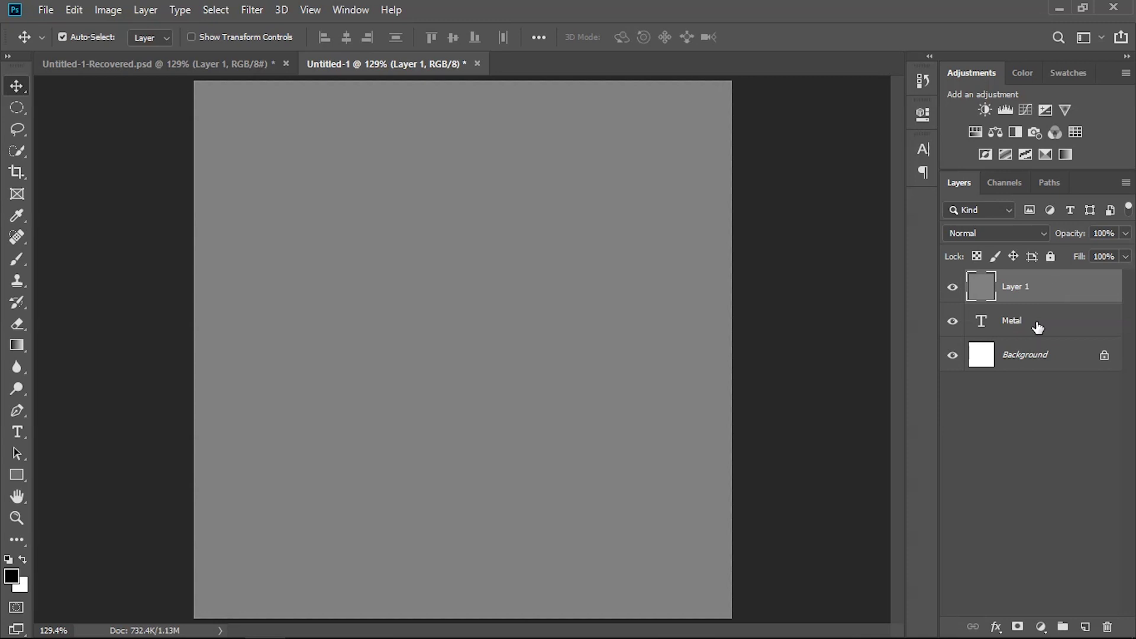
# Step: Make Layer 1 a clipping mask on the Metal text, then convert it to a Smart Object
pyautogui.rightClick(1055, 290)
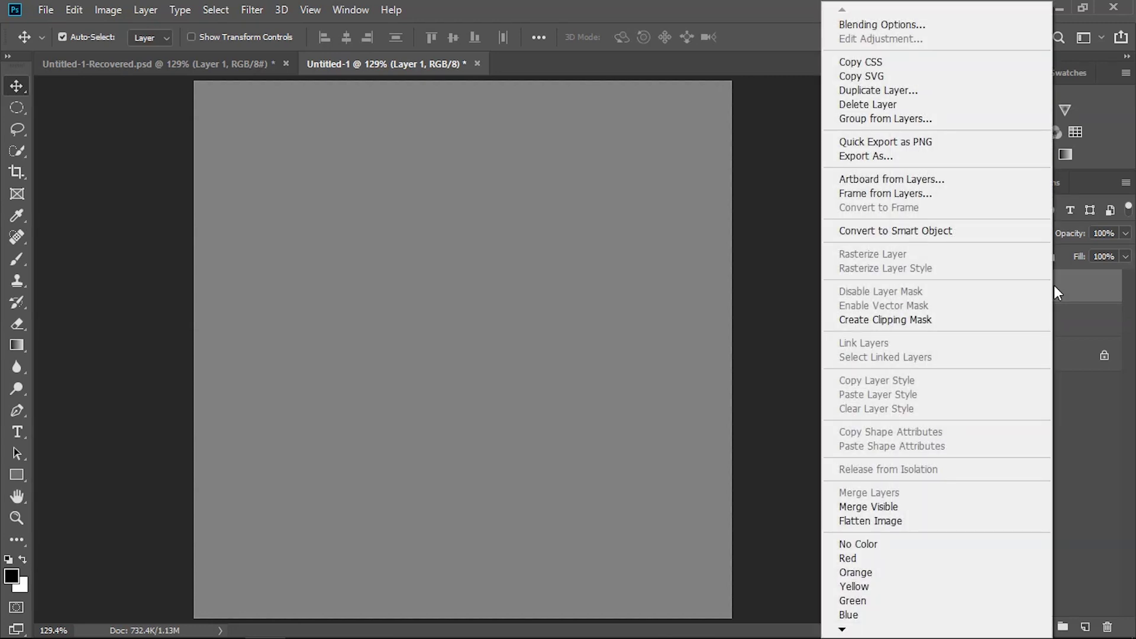
pyautogui.click(886, 325)
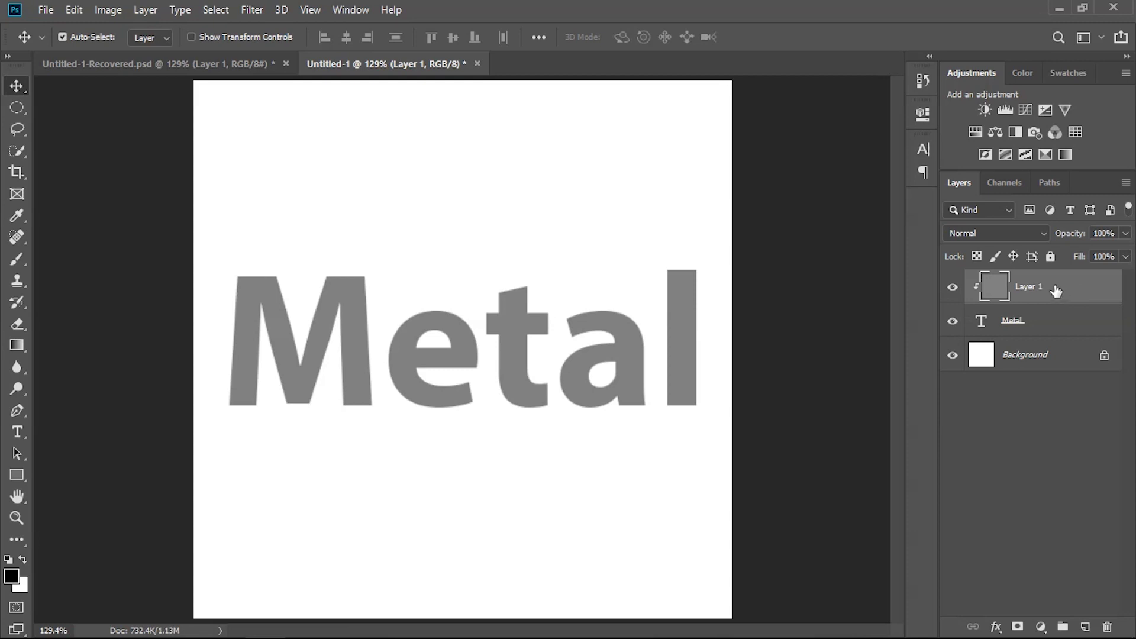
pyautogui.rightClick(1056, 290)
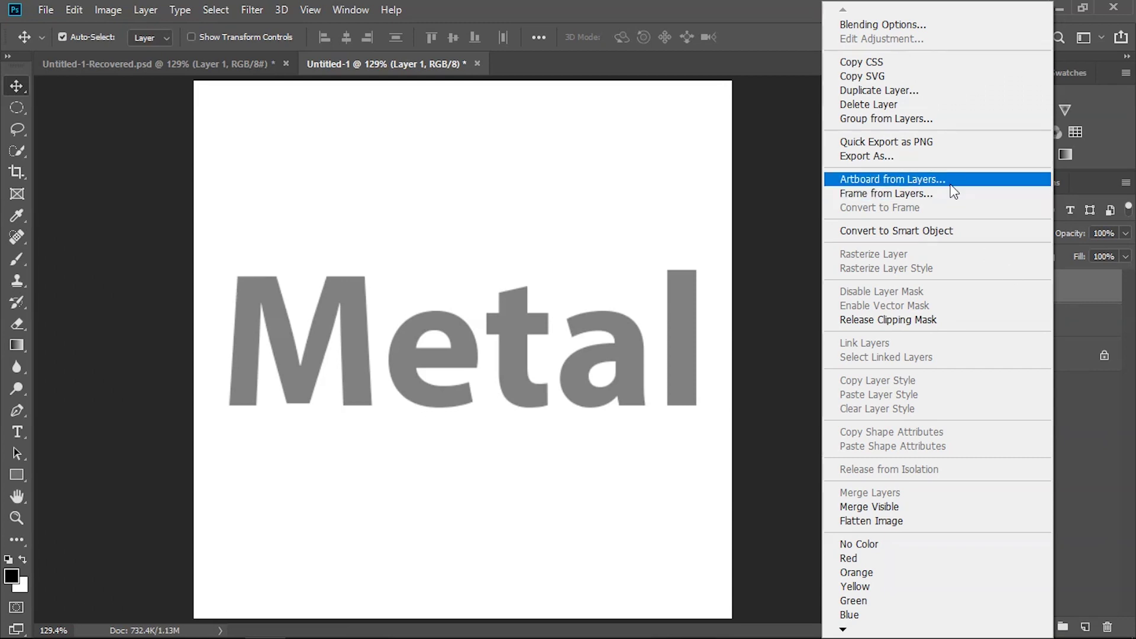
pyautogui.click(926, 232)
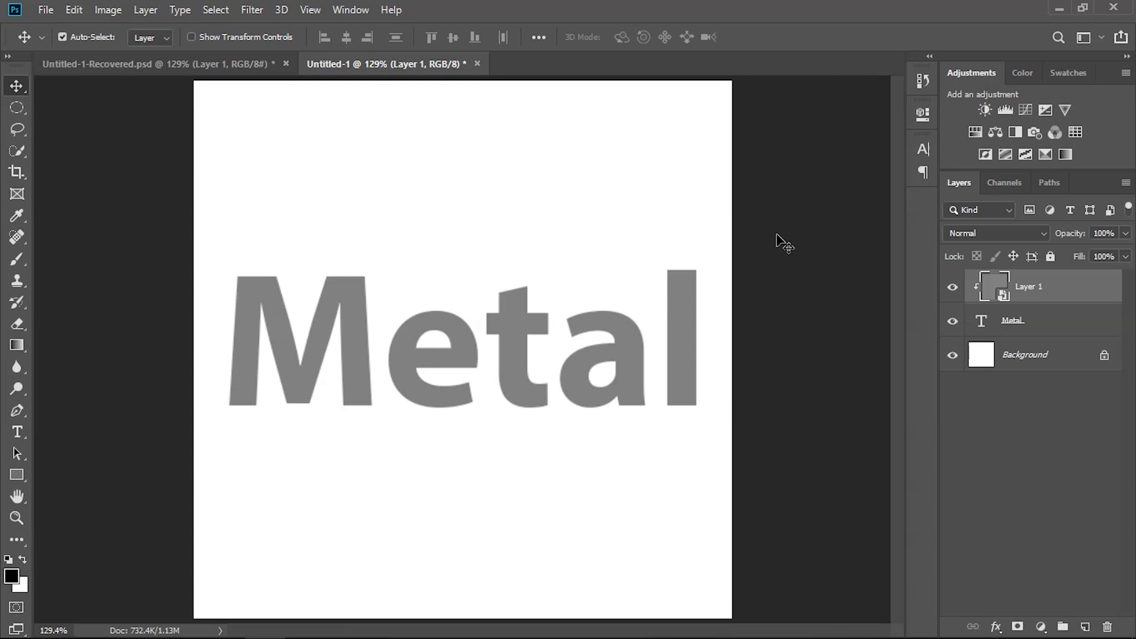
pyautogui.click(252, 10)
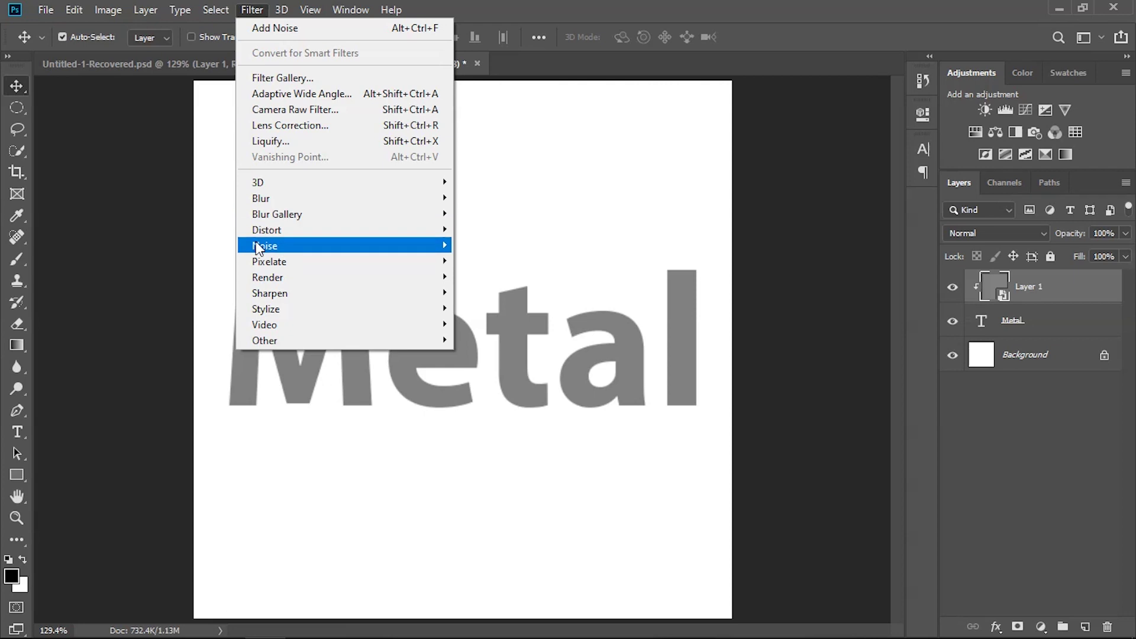
pyautogui.moveTo(264, 247)
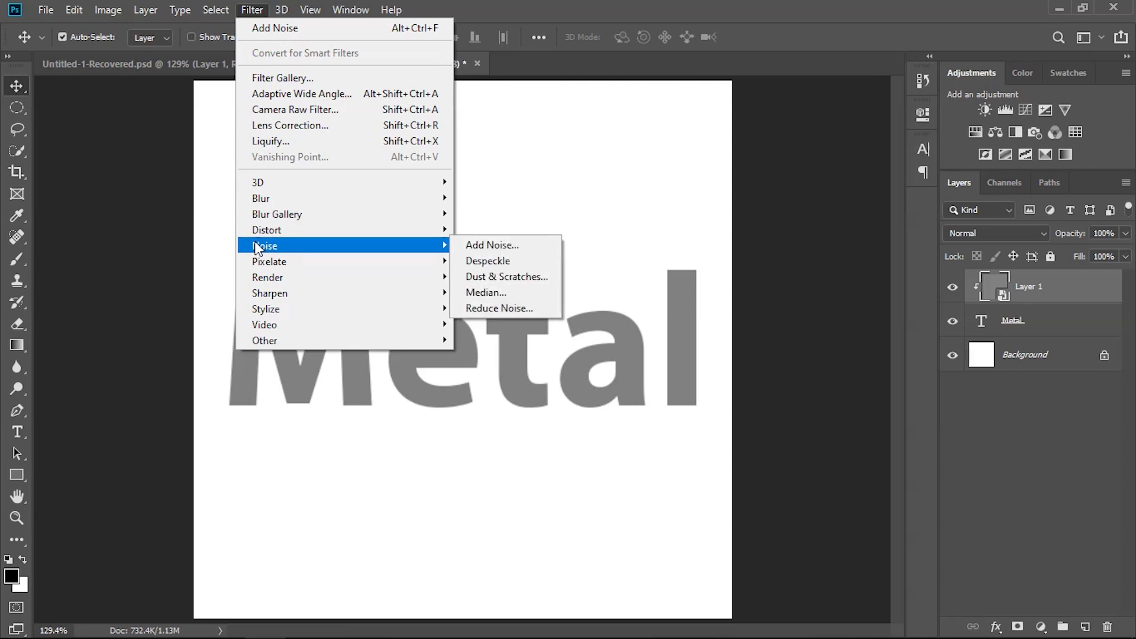
# Step: Apply Add Noise at 18.23%, Gaussian distribution, monochromatic, to the gray letters
pyautogui.click(484, 244)
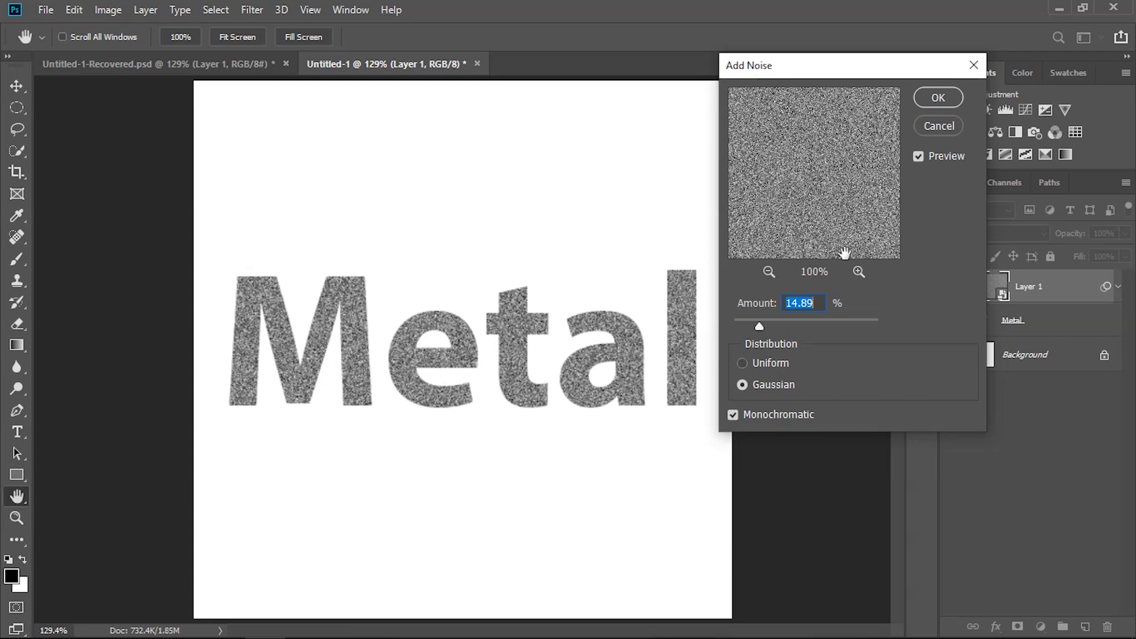
pyautogui.moveTo(820, 82); pyautogui.dragTo(827, 113)
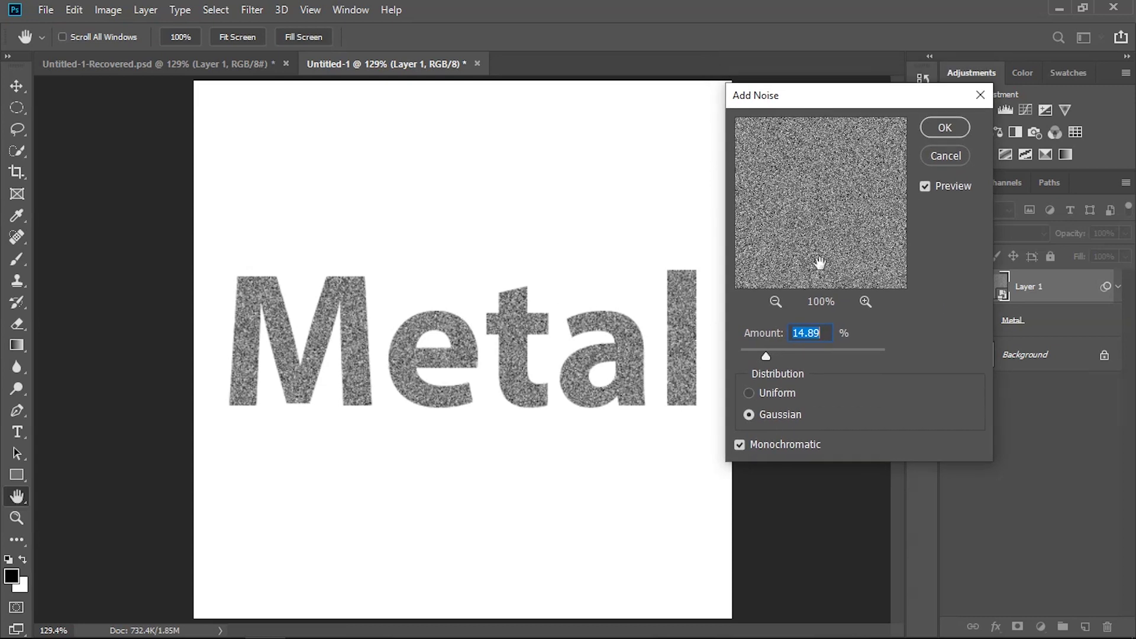
pyautogui.moveTo(759, 359); pyautogui.dragTo(772, 359)
pyautogui.moveTo(771, 358); pyautogui.dragTo(772, 358)
pyautogui.click(740, 445)
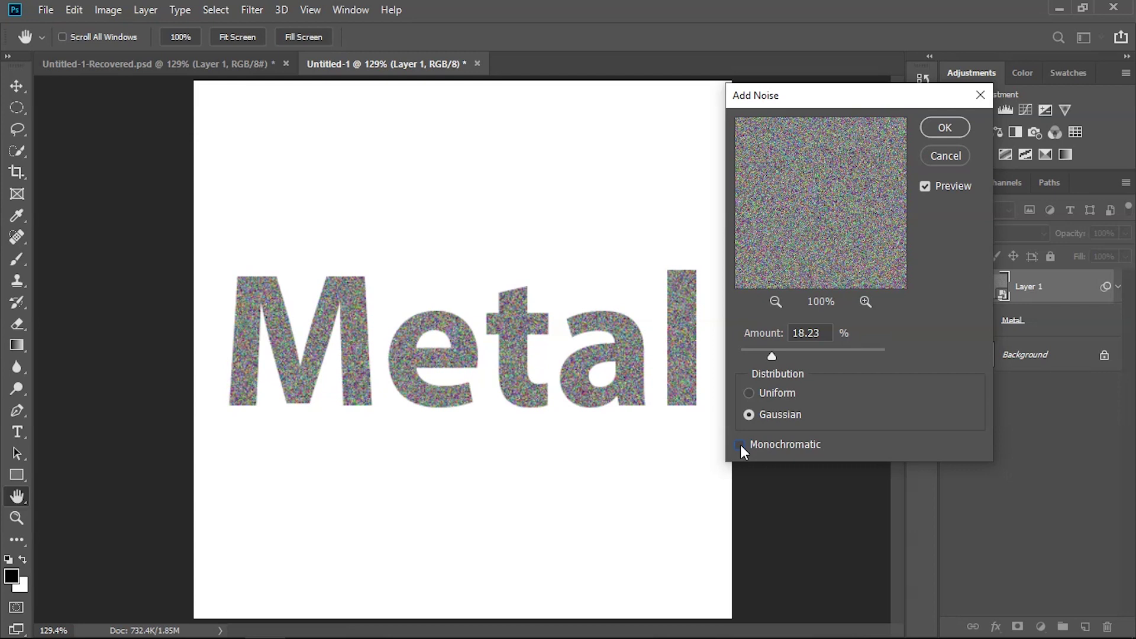
pyautogui.click(740, 445)
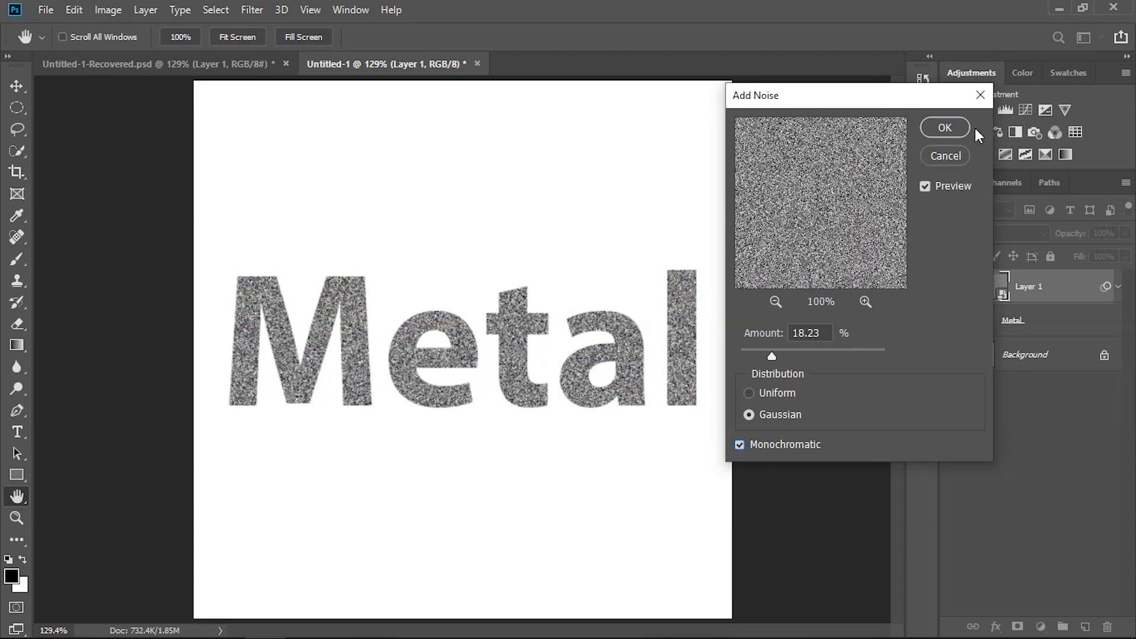
pyautogui.click(944, 128)
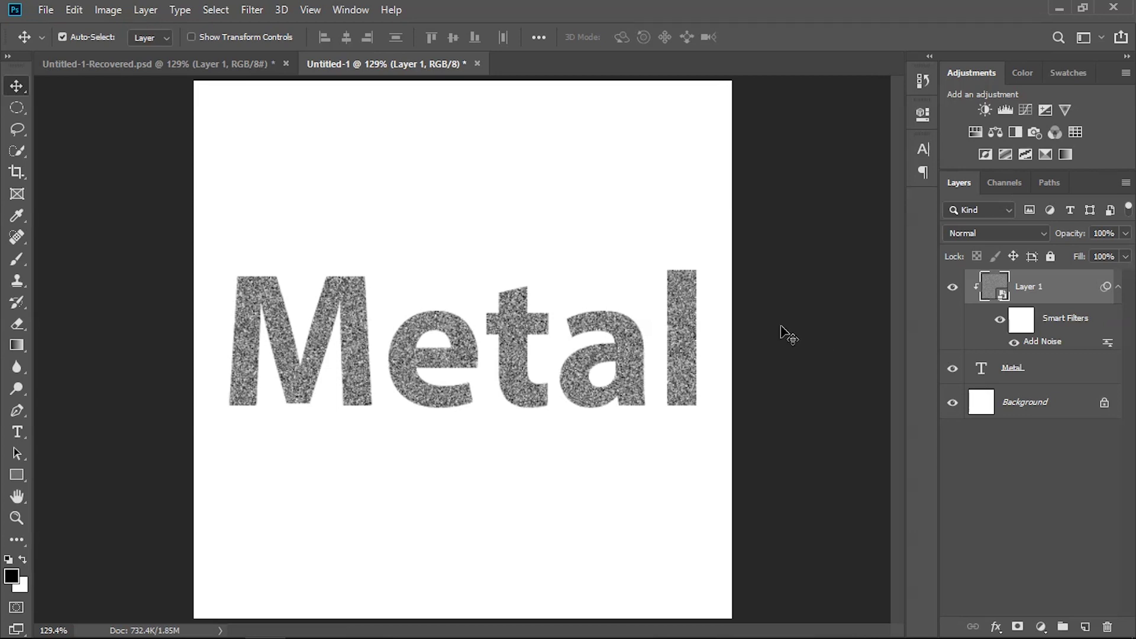
pyautogui.click(252, 10)
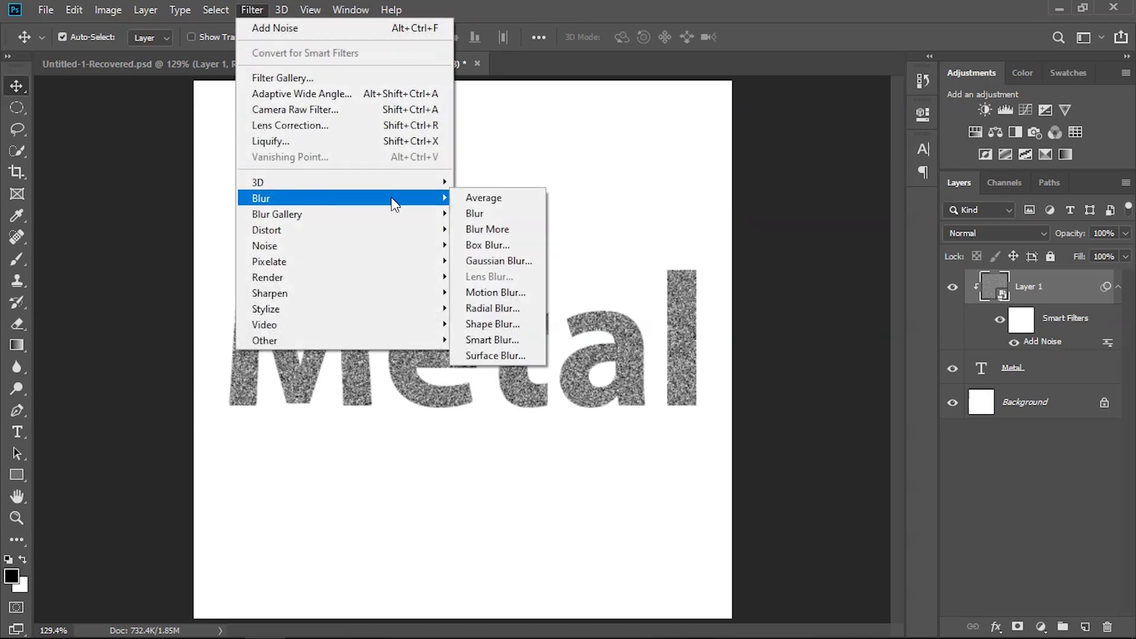
pyautogui.moveTo(261, 198)
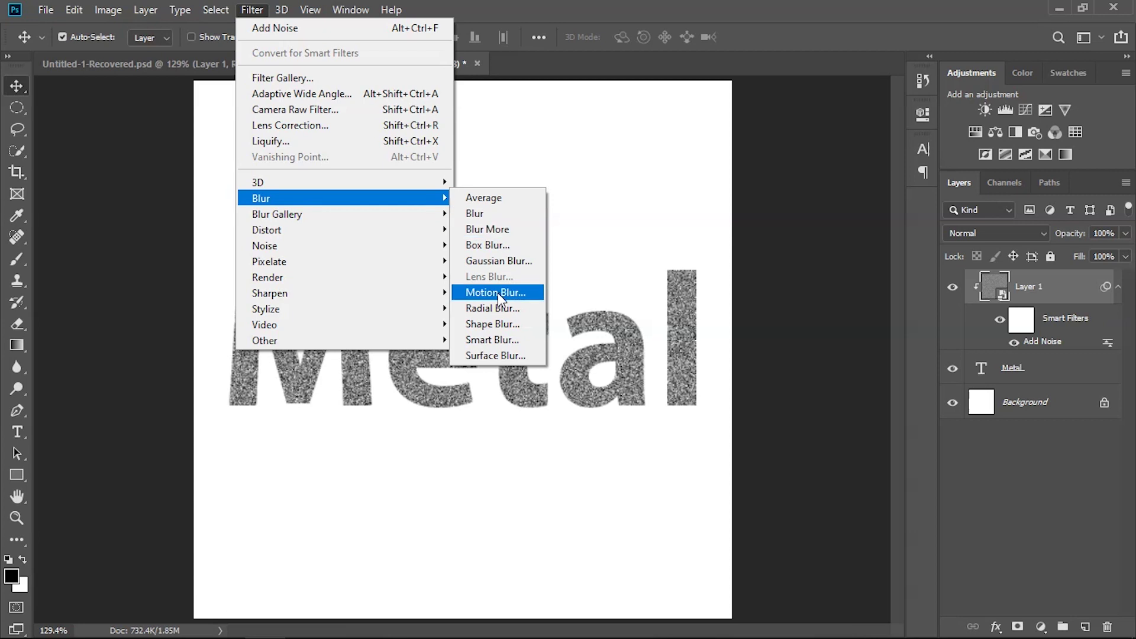
# Step: Apply a Motion Blur with 16-pixel distance to streak the letters horizontally
pyautogui.click(496, 293)
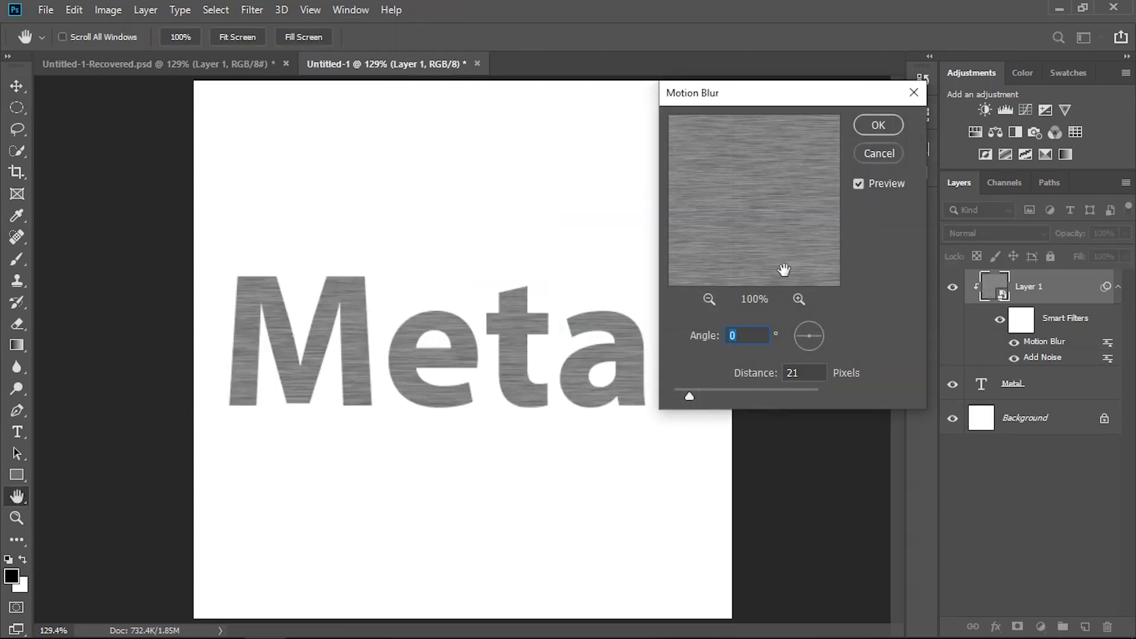
pyautogui.moveTo(805, 374); pyautogui.dragTo(783, 373)
pyautogui.write('16')
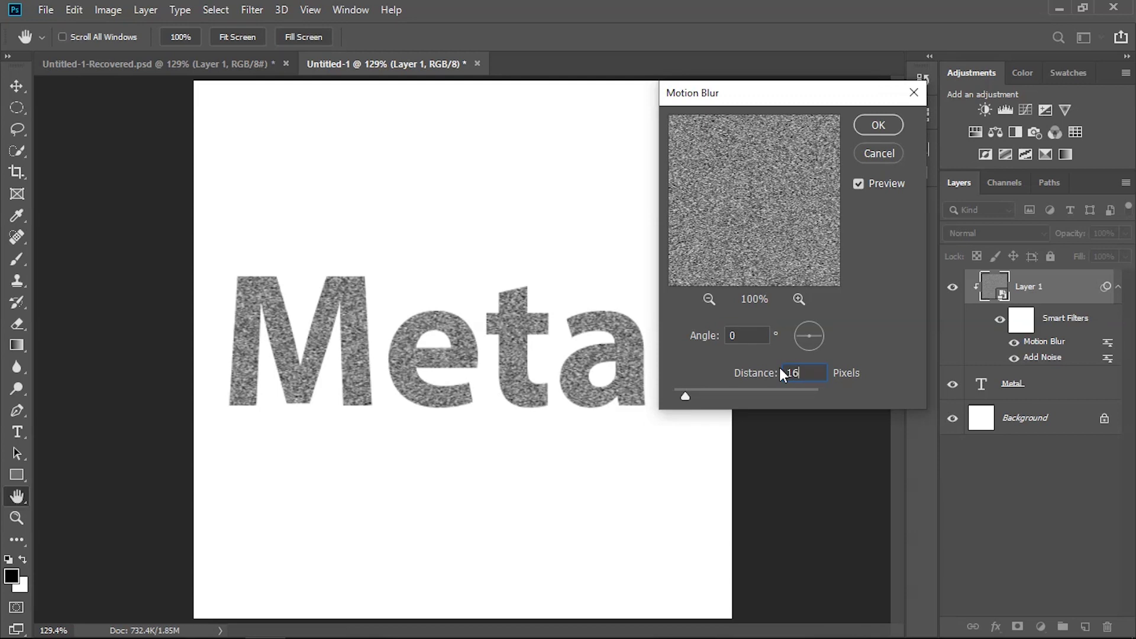
pyautogui.click(875, 124)
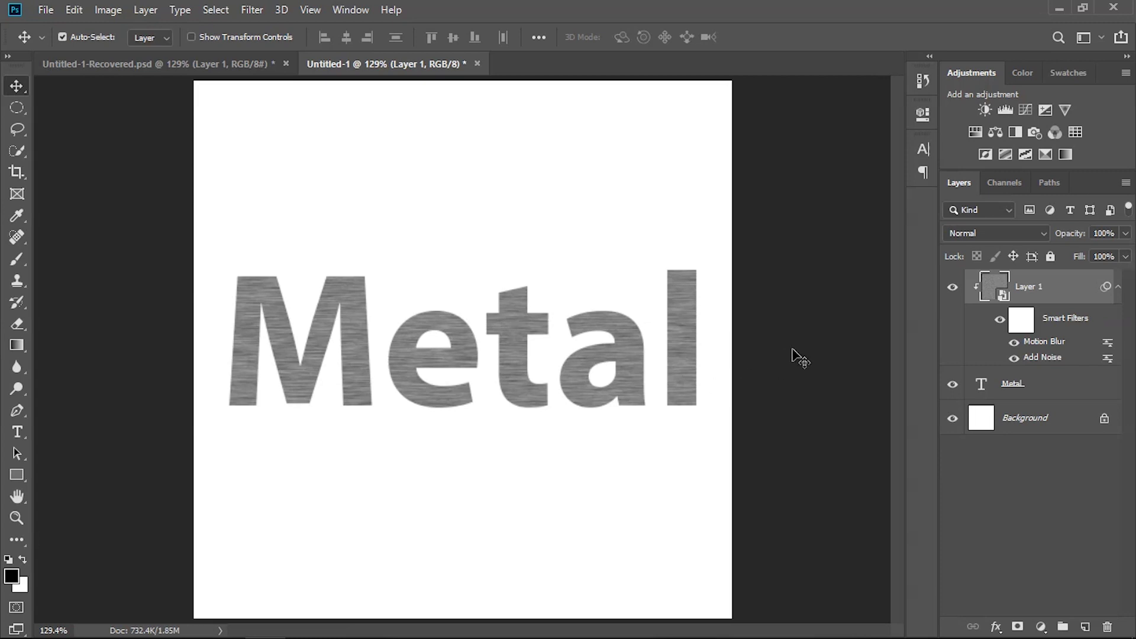
pyautogui.doubleClick(1063, 288)
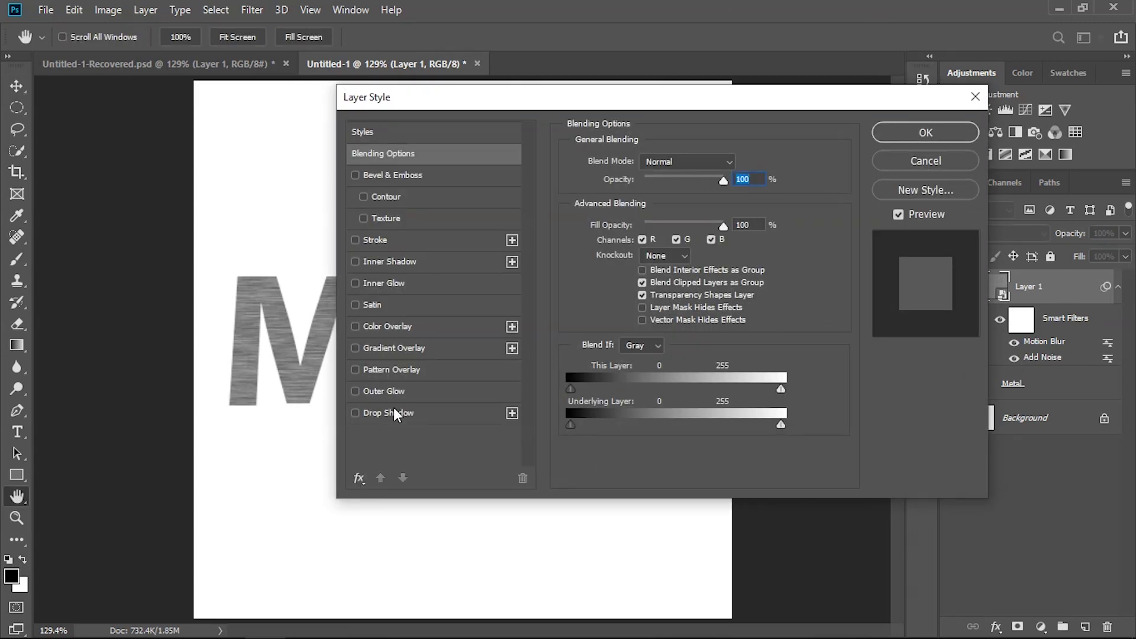
# Step: Enable a Gradient Overlay in Screen blend mode using the black-to-white preset
pyautogui.click(390, 346)
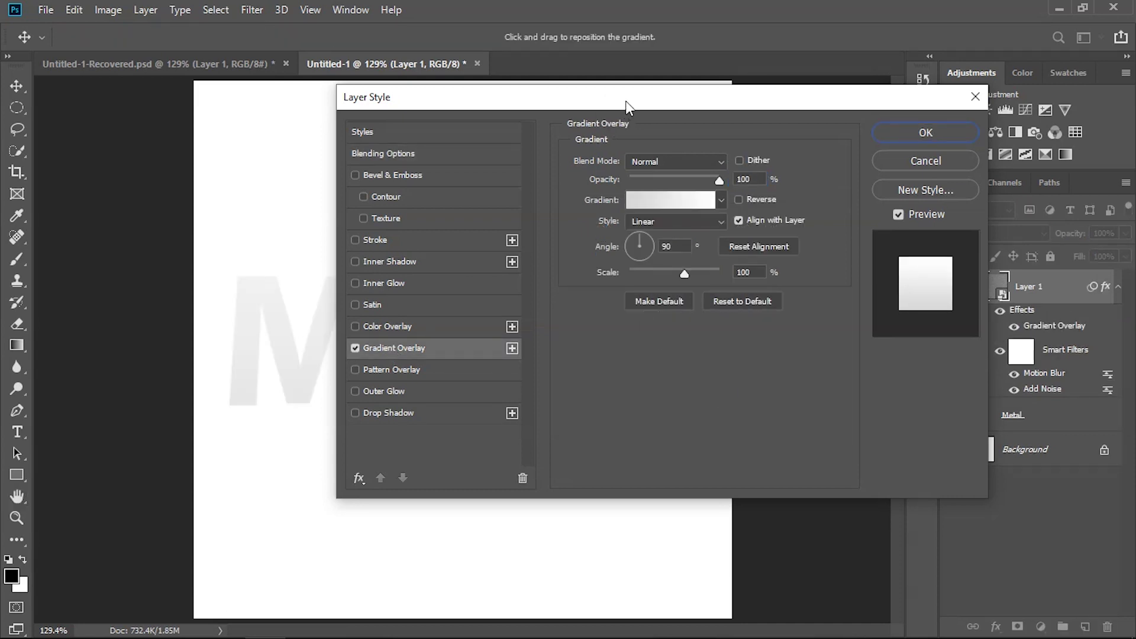
pyautogui.moveTo(625, 102); pyautogui.dragTo(777, 82)
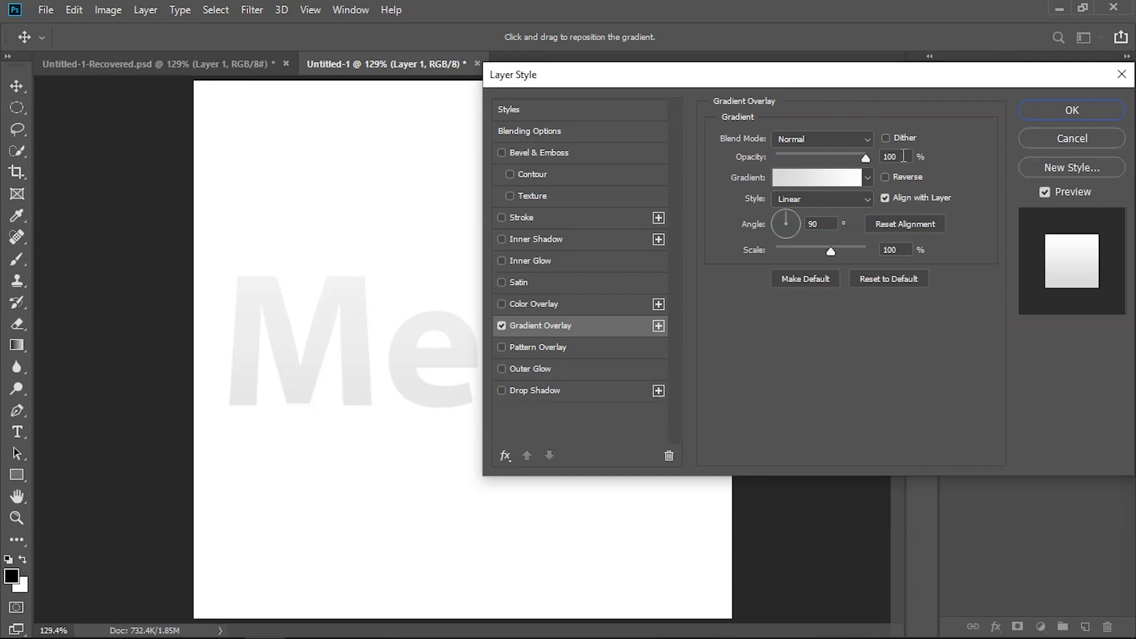
pyautogui.click(865, 138)
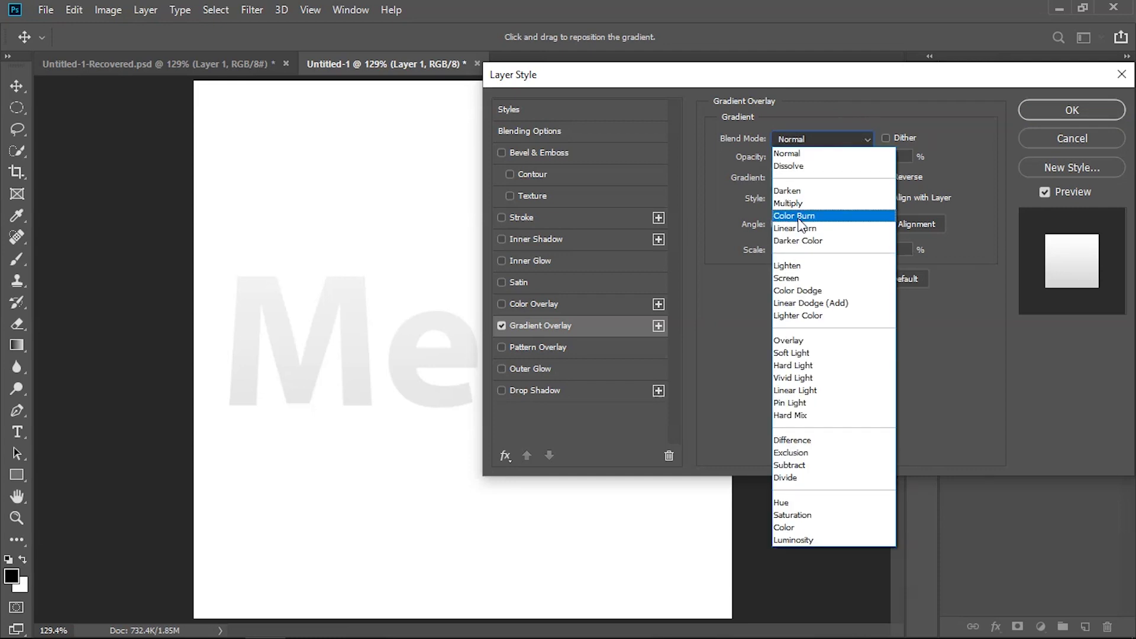
pyautogui.click(786, 279)
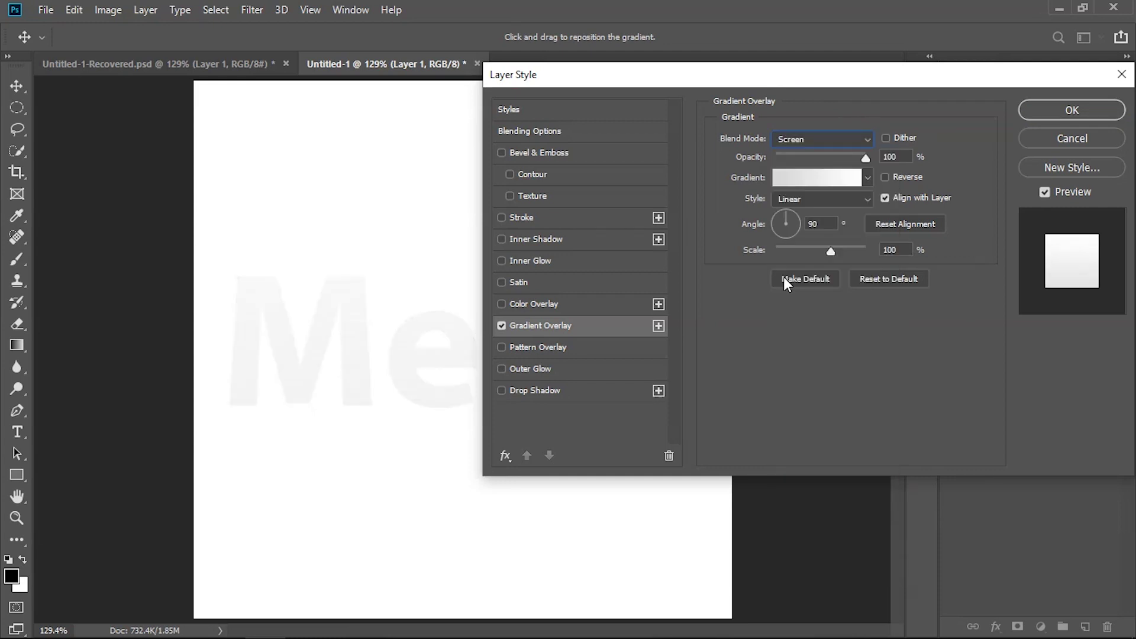
pyautogui.click(867, 178)
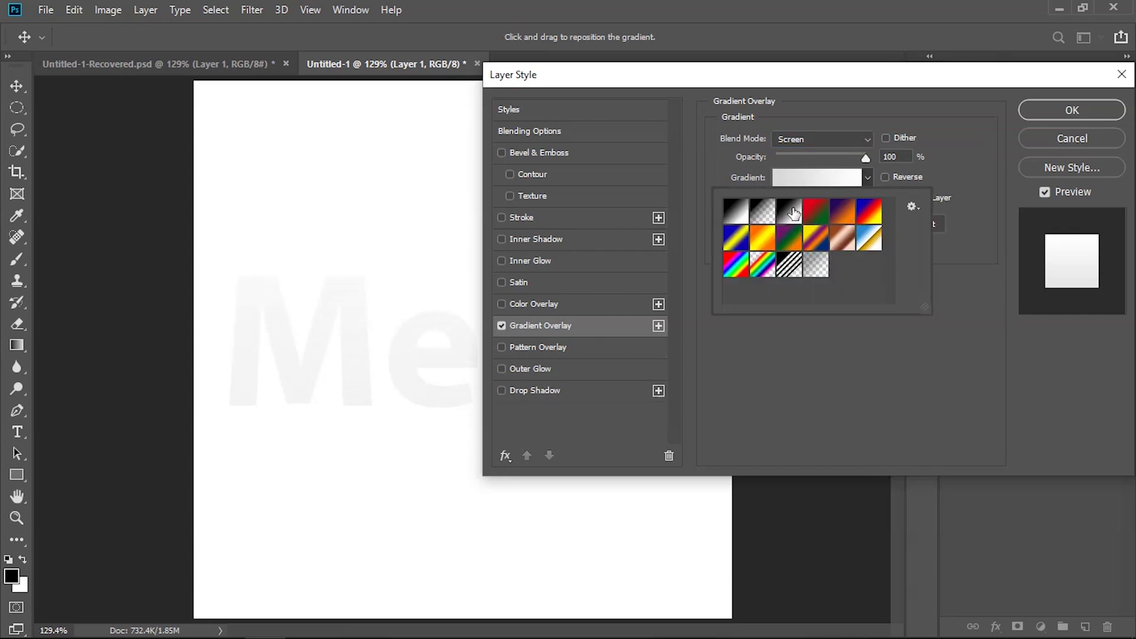
pyautogui.click(765, 211)
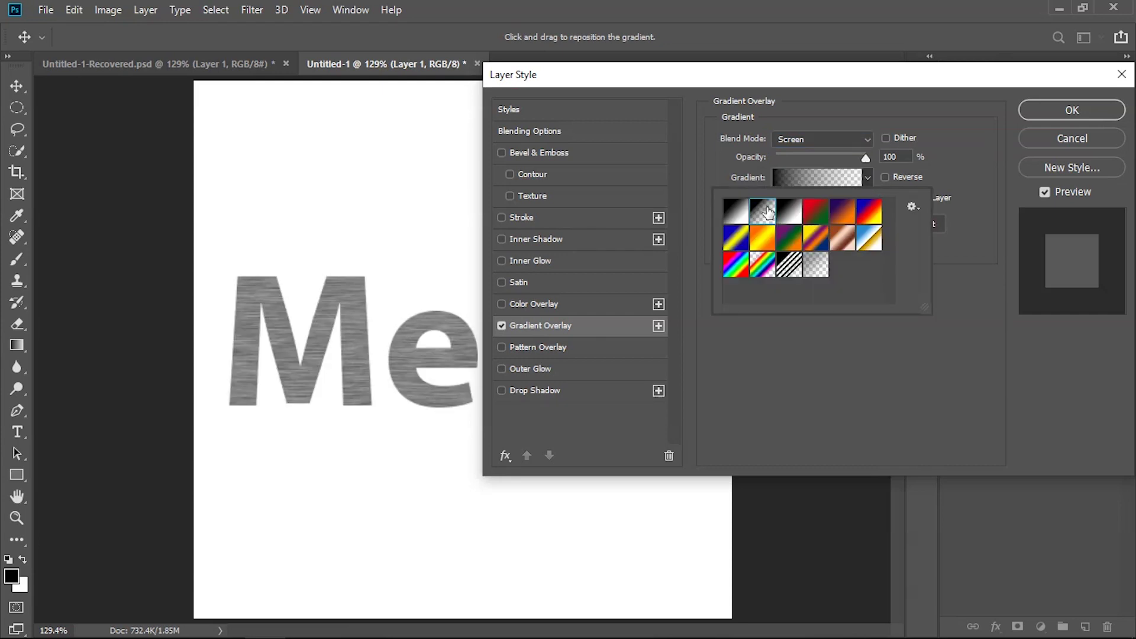
pyautogui.click(869, 178)
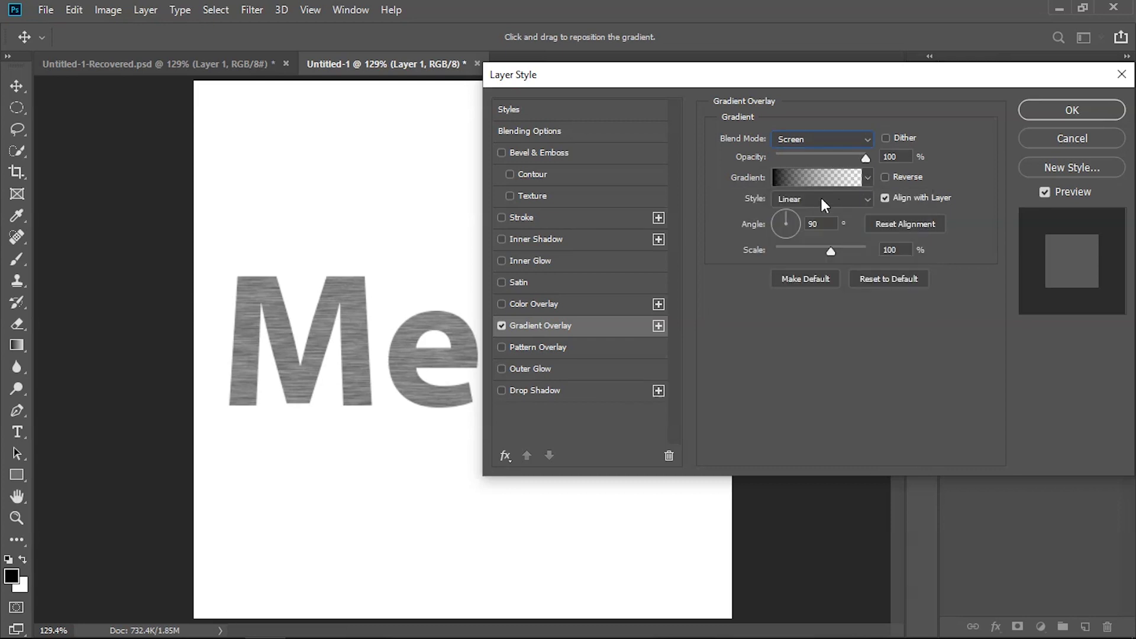
pyautogui.click(869, 177)
pyautogui.click(788, 217)
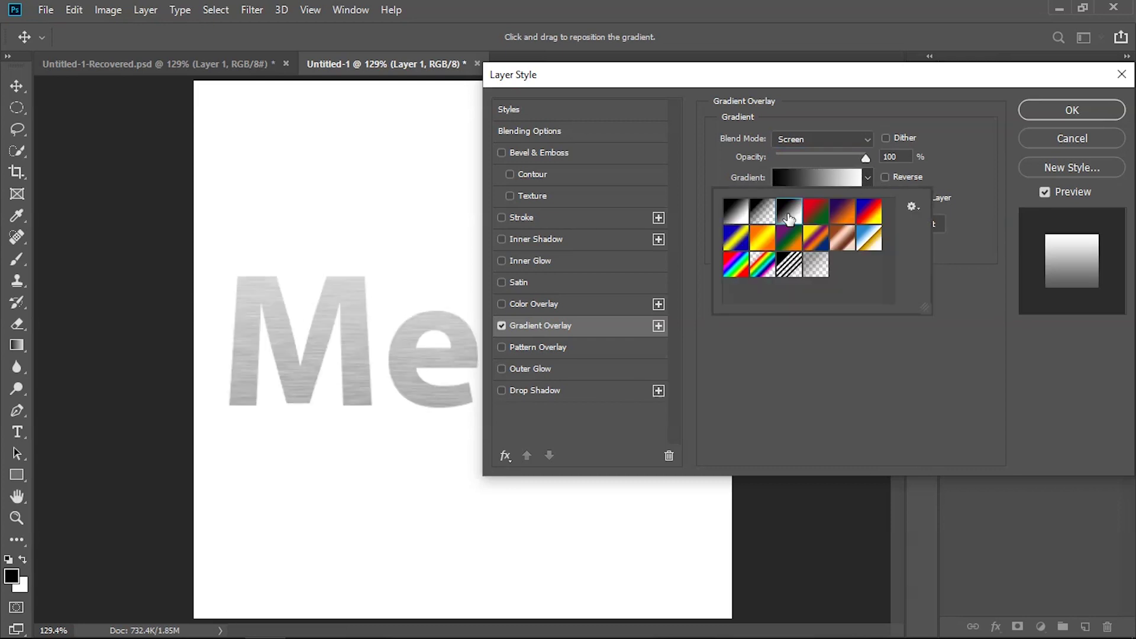
# Step: Make the gradient style Reflected, scale it to about 61%, and reposition it on the letters
pyautogui.click(818, 176)
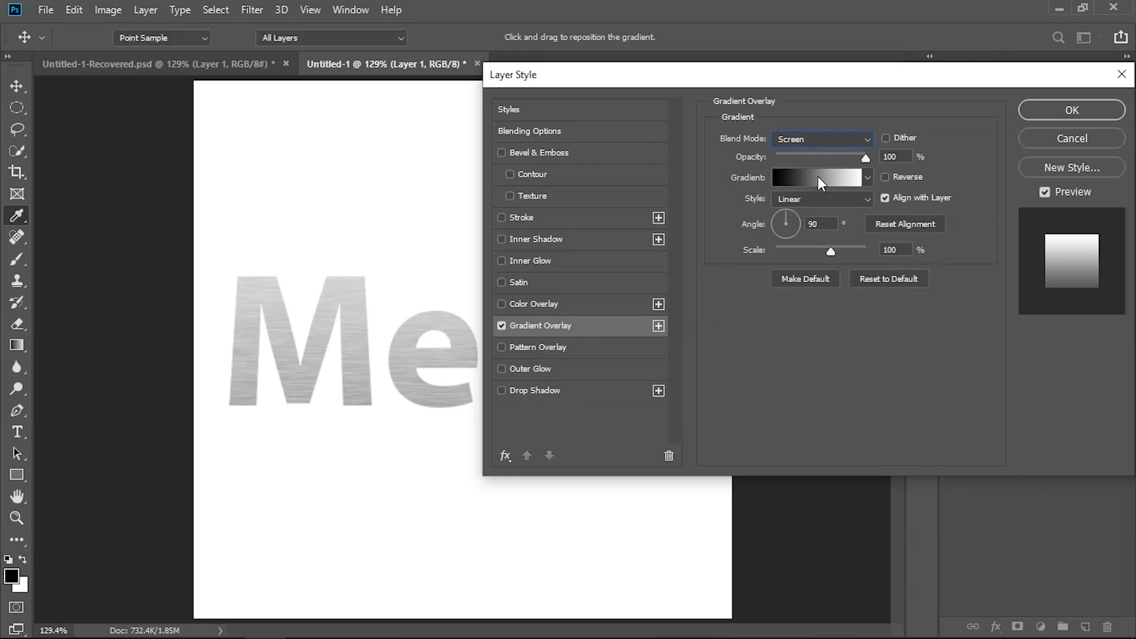
pyautogui.click(735, 54)
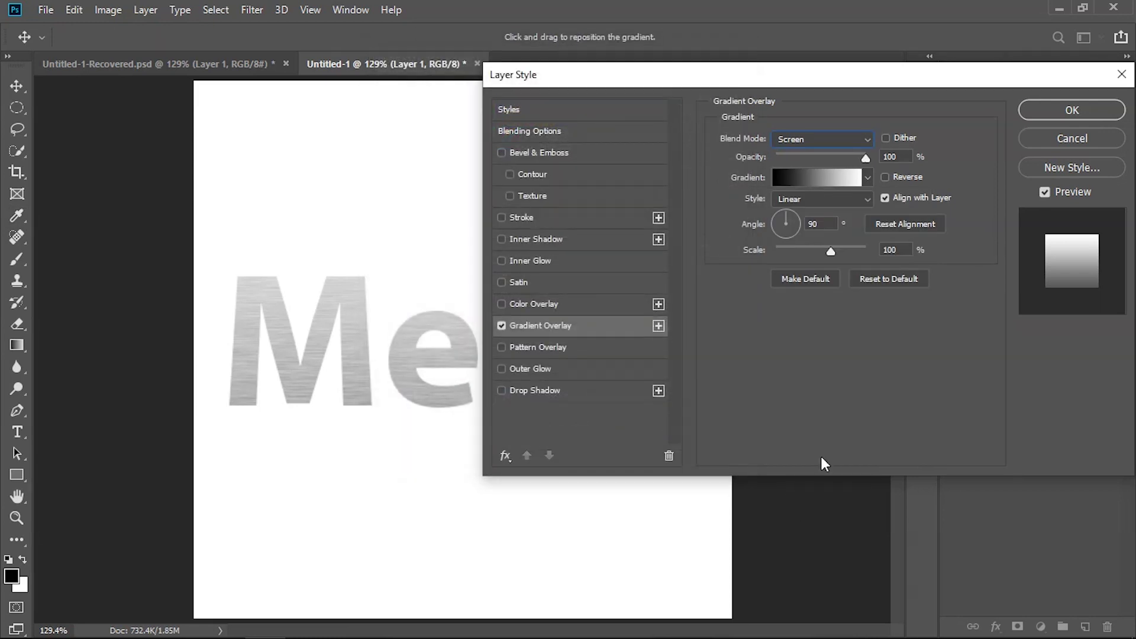
pyautogui.click(865, 201)
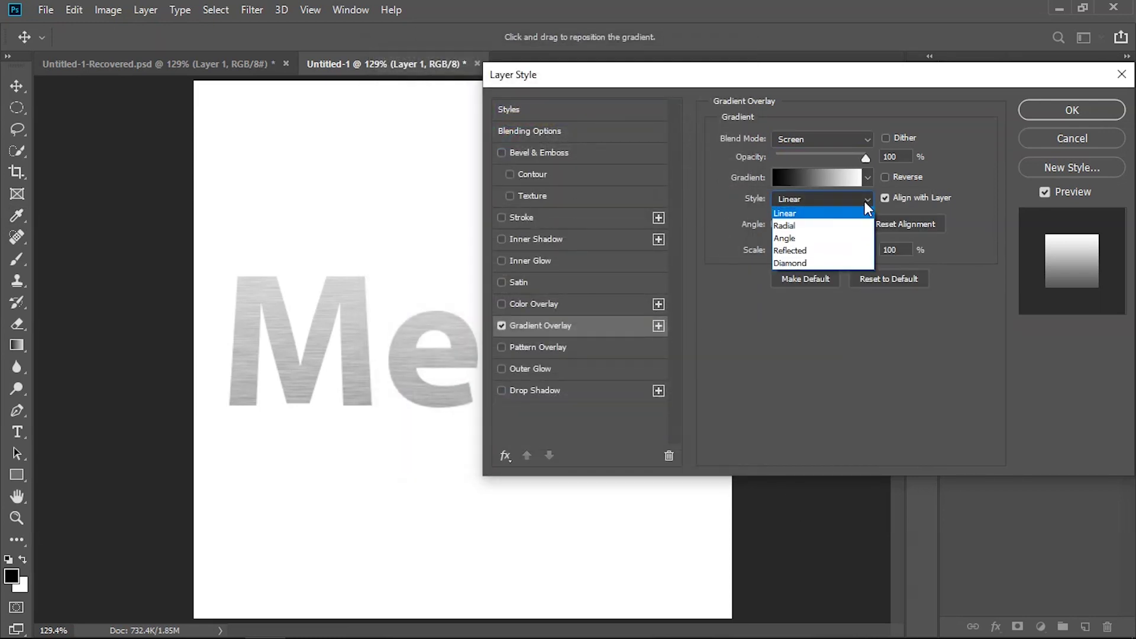
pyautogui.click(811, 251)
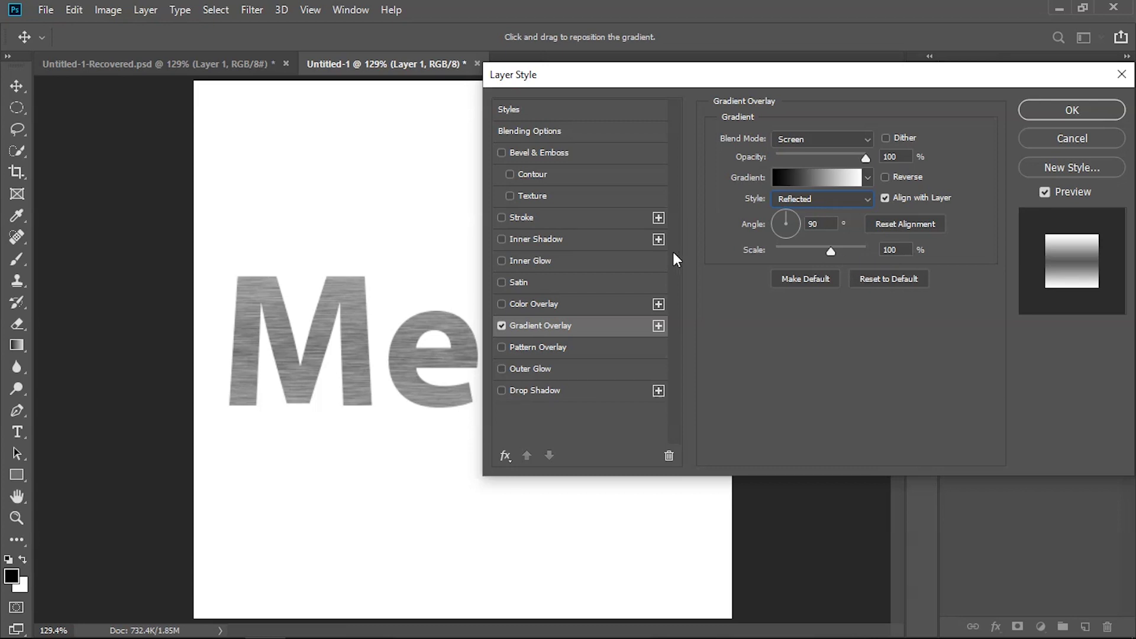
pyautogui.moveTo(831, 253); pyautogui.dragTo(803, 251)
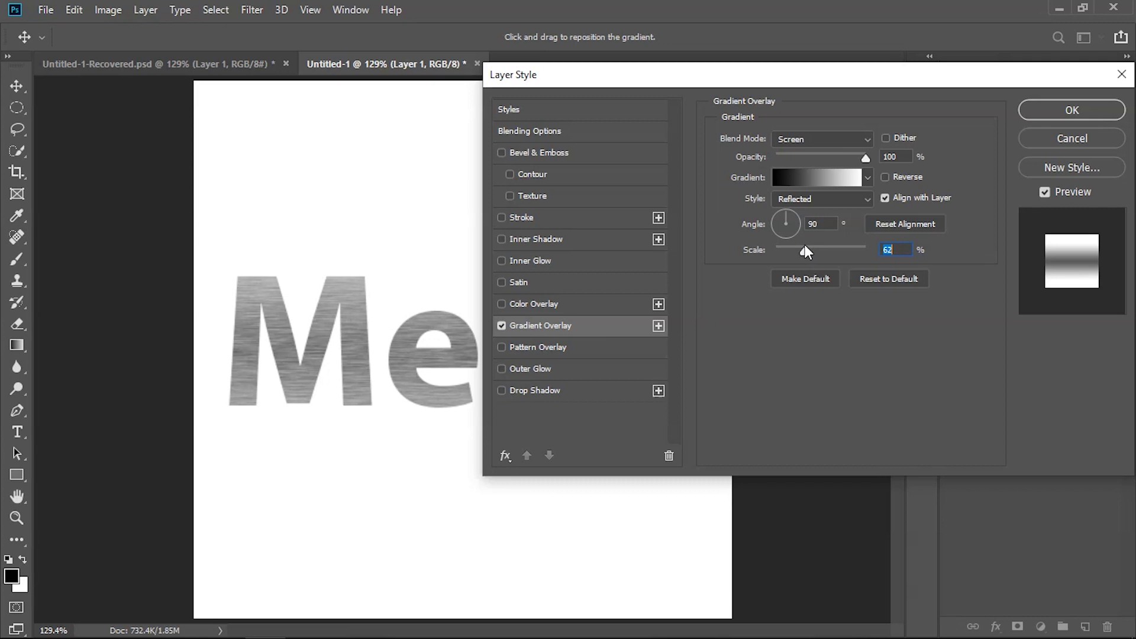
pyautogui.moveTo(380, 332)
pyautogui.mouseDown()
pyautogui.moveTo(378, 261)
pyautogui.moveTo(382, 505)
pyautogui.moveTo(396, 256)
pyautogui.moveTo(406, 462)
pyautogui.moveTo(399, 291)
pyautogui.moveTo(393, 357)
pyautogui.moveTo(388, 328)
pyautogui.moveTo(398, 264)
pyautogui.moveTo(393, 350)
pyautogui.mouseUp()
# Step: Reverse the gradient and drag its bright band across the middle of the letters
pyautogui.click(886, 177)
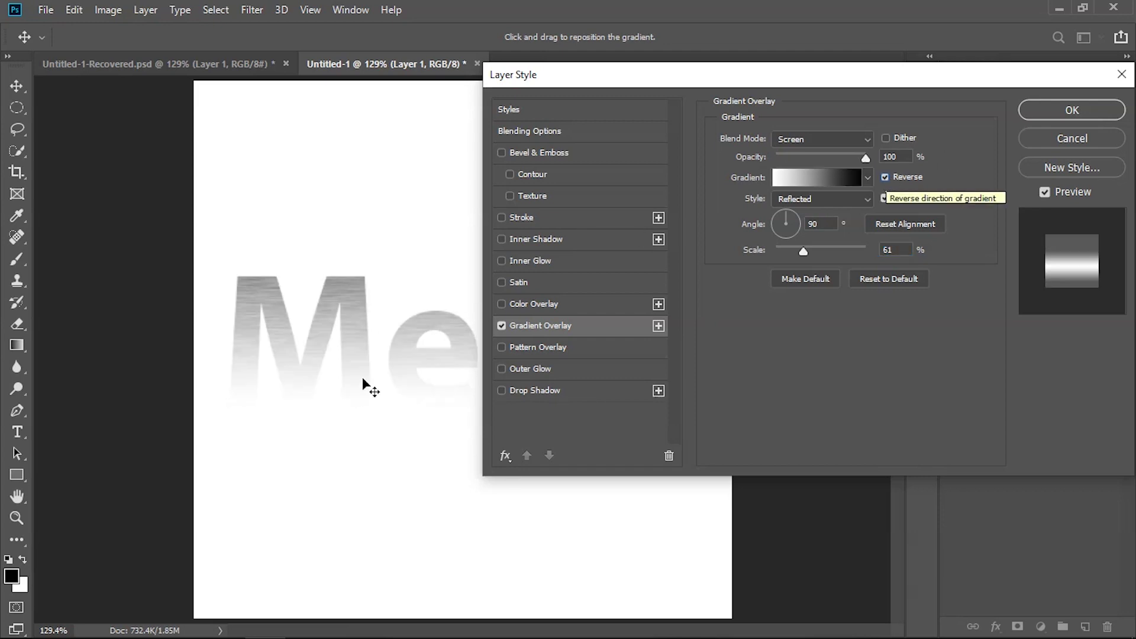
pyautogui.moveTo(393, 424); pyautogui.dragTo(403, 377)
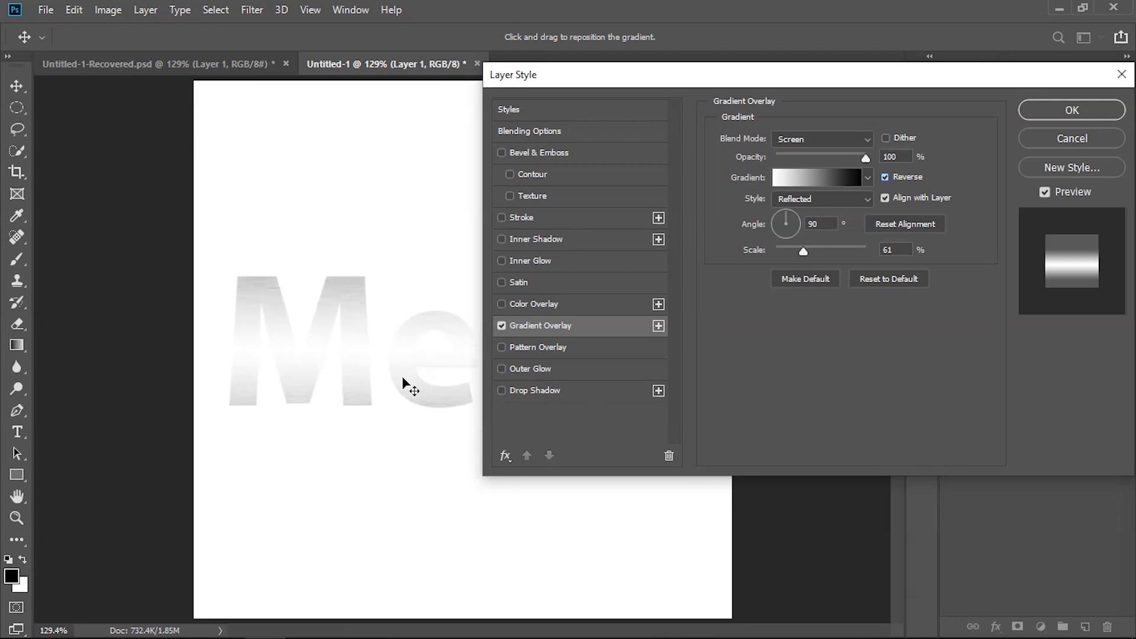
pyautogui.moveTo(693, 74); pyautogui.dragTo(861, 65)
pyautogui.moveTo(495, 333); pyautogui.dragTo(495, 322)
pyautogui.moveTo(928, 71); pyautogui.dragTo(770, 71)
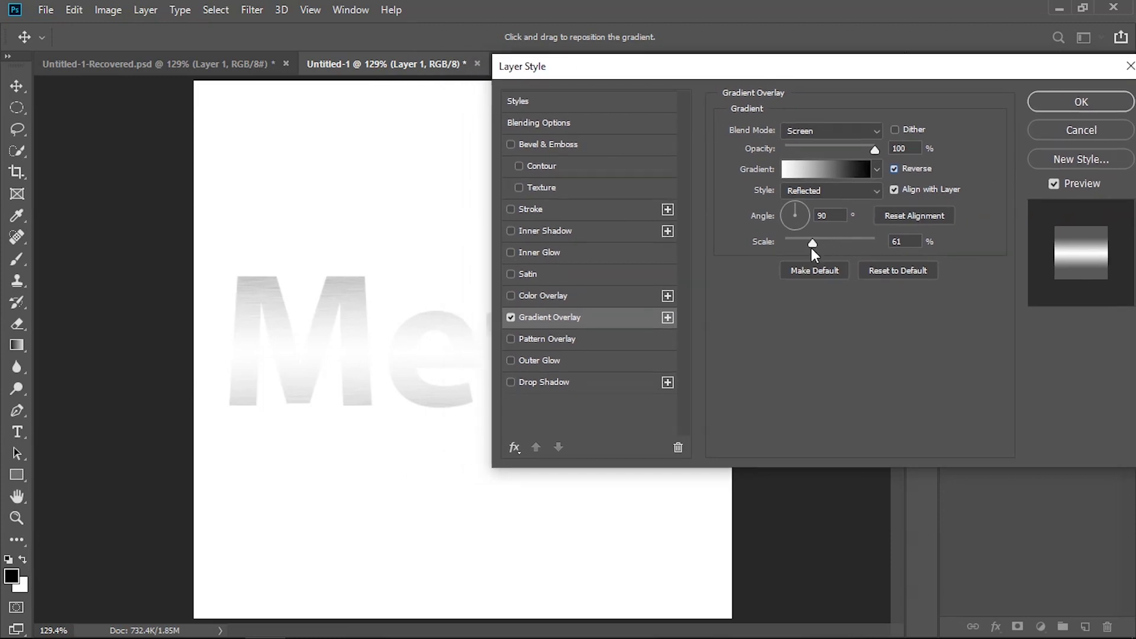
# Step: Tighten the gradient scale to 18% and nudge the bright band higher on the text
pyautogui.moveTo(812, 242); pyautogui.dragTo(787, 241)
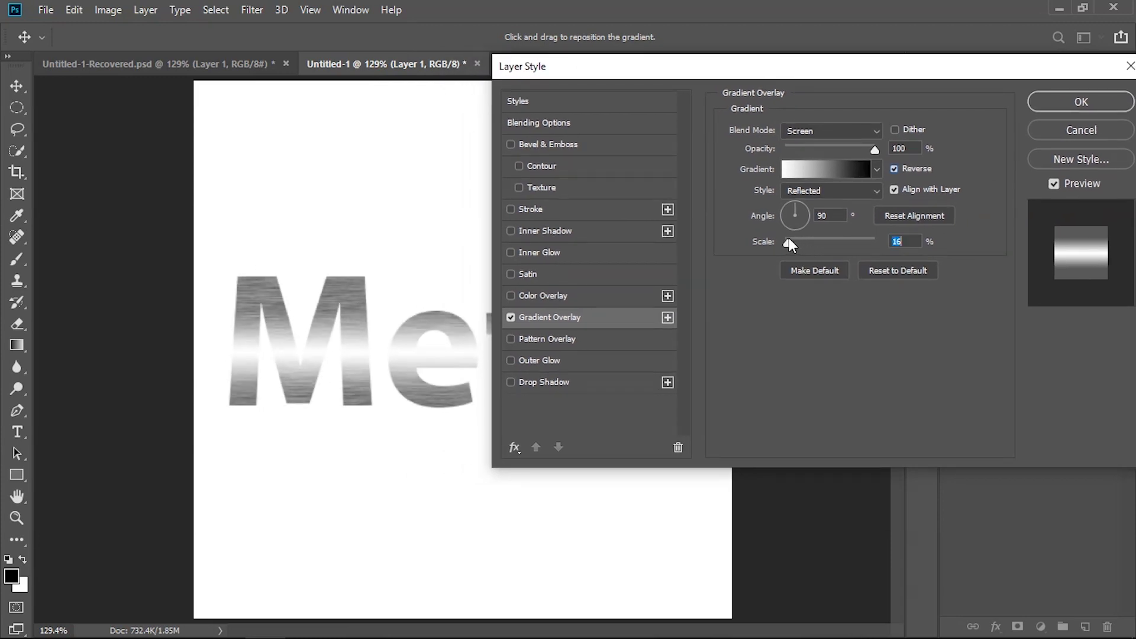
pyautogui.moveTo(711, 68); pyautogui.dragTo(850, 69)
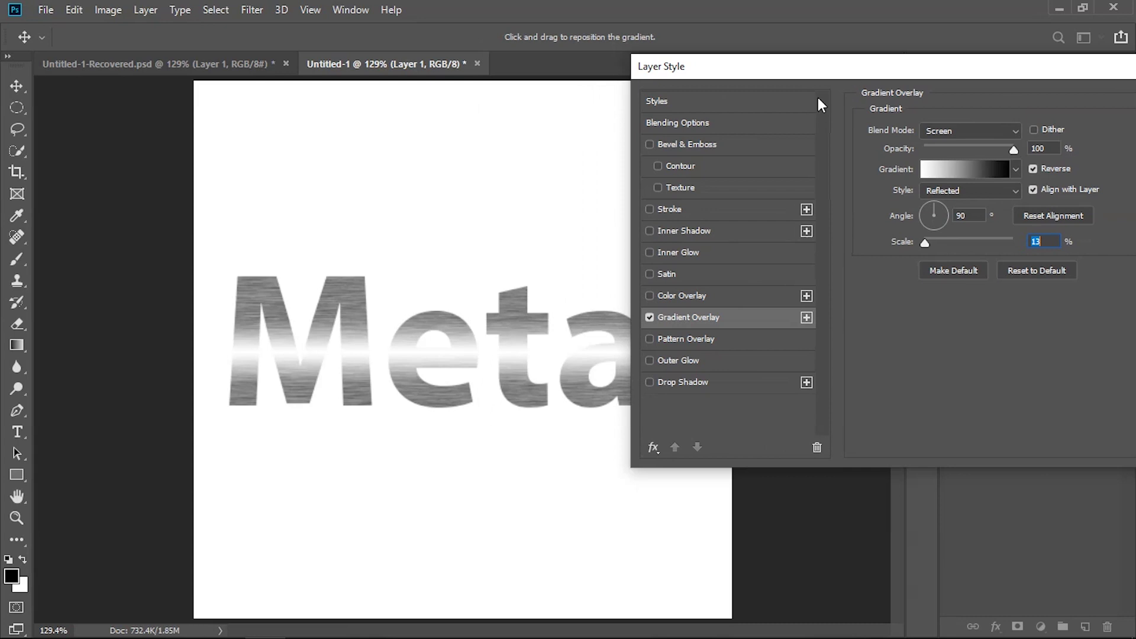
pyautogui.moveTo(451, 349); pyautogui.dragTo(455, 338)
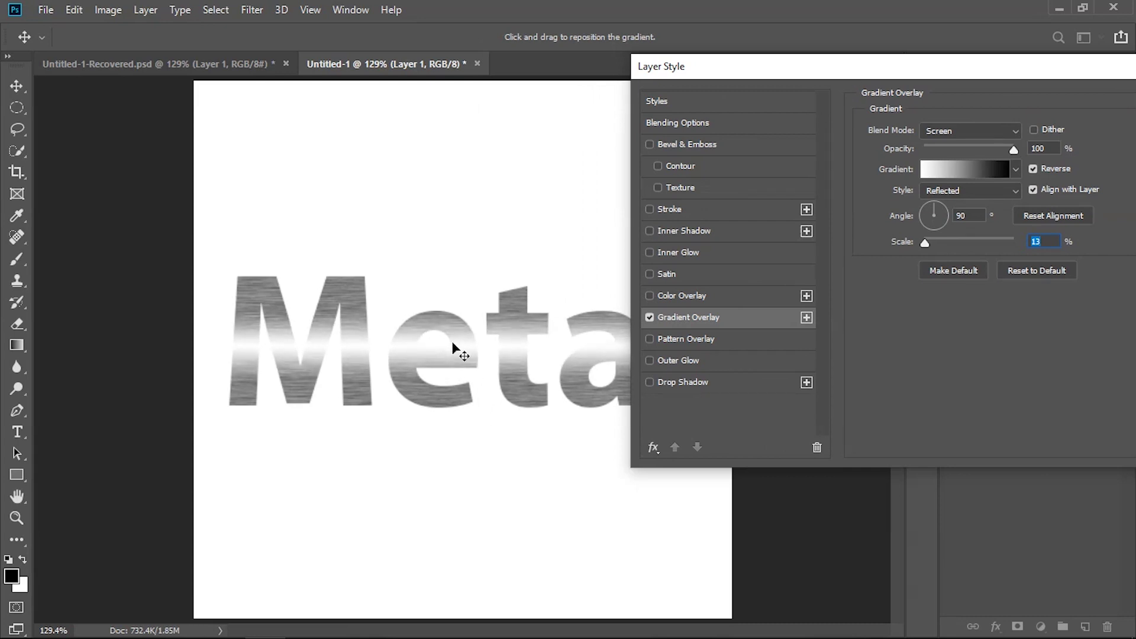
pyautogui.moveTo(926, 242); pyautogui.dragTo(928, 243)
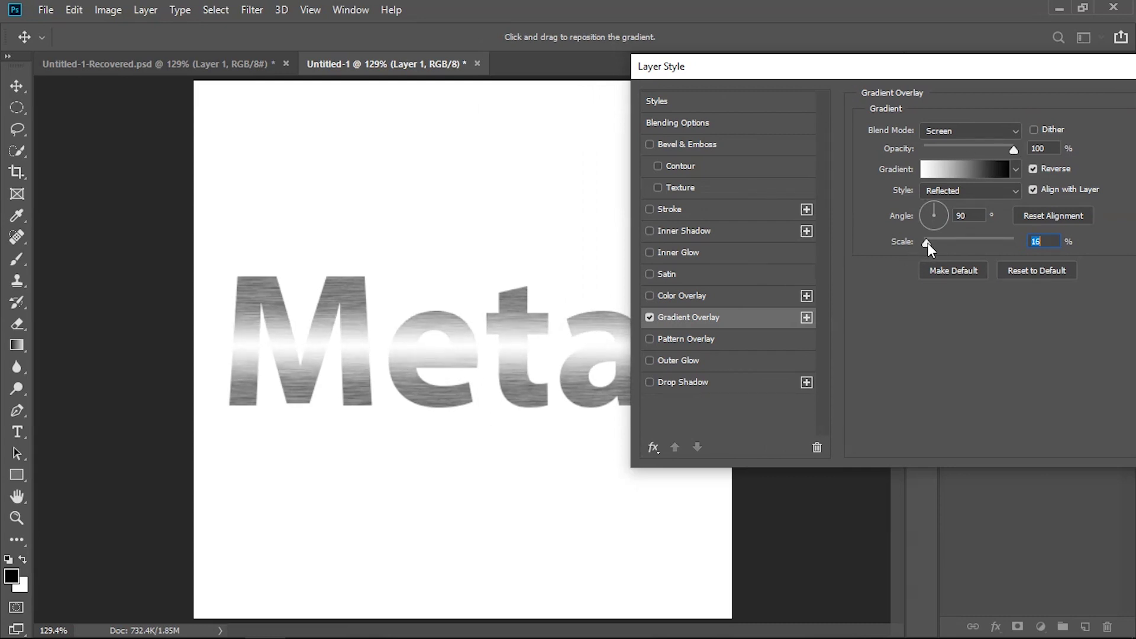
pyautogui.moveTo(438, 353); pyautogui.dragTo(439, 345)
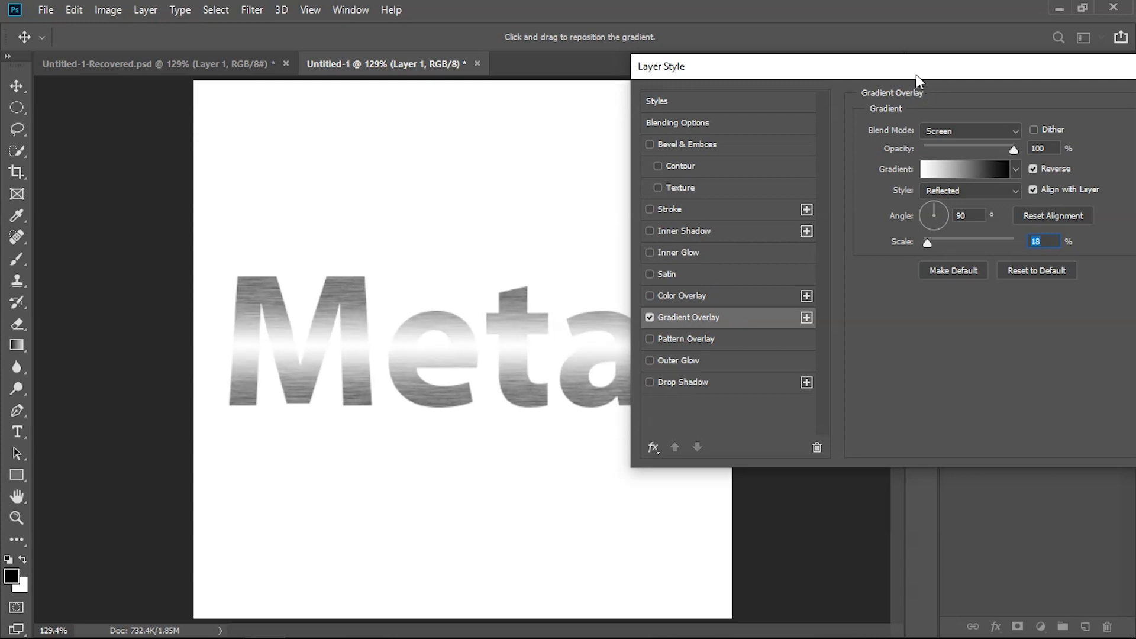
pyautogui.moveTo(920, 80); pyautogui.dragTo(700, 75)
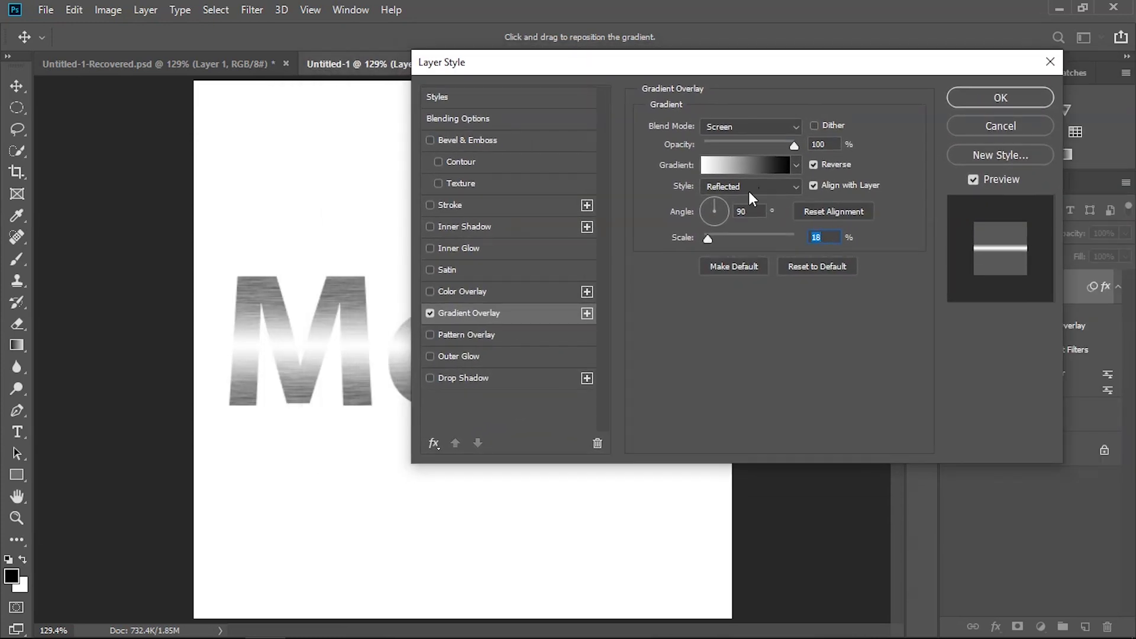
# Step: Set the gradient angle to 115° and confirm the overlay
pyautogui.doubleClick(739, 216)
pyautogui.write('115')
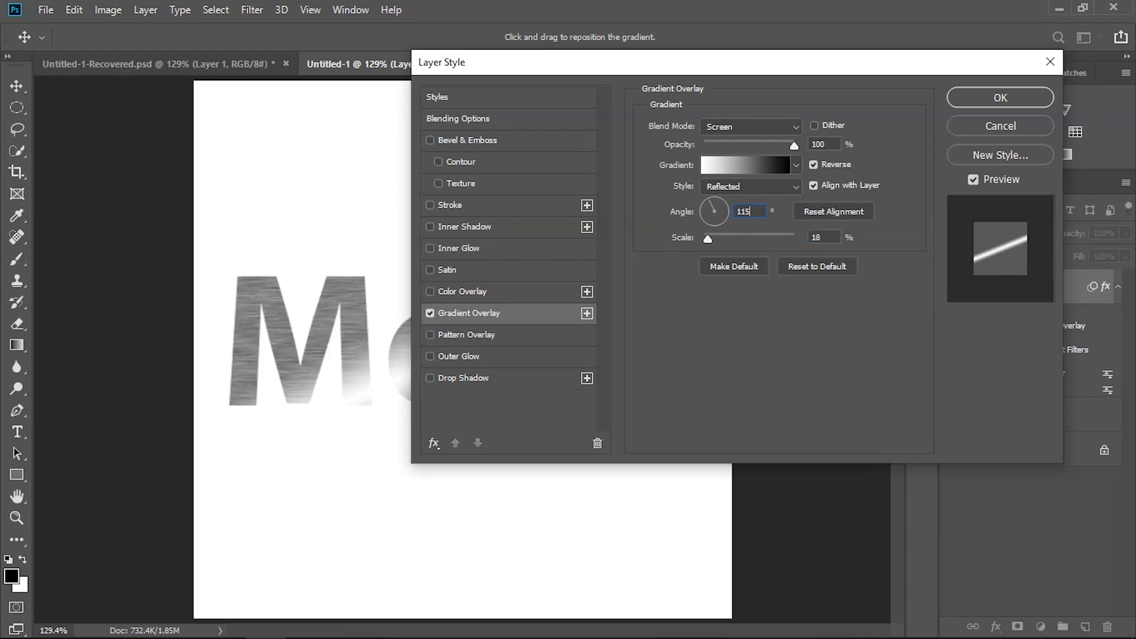
pyautogui.click(1010, 96)
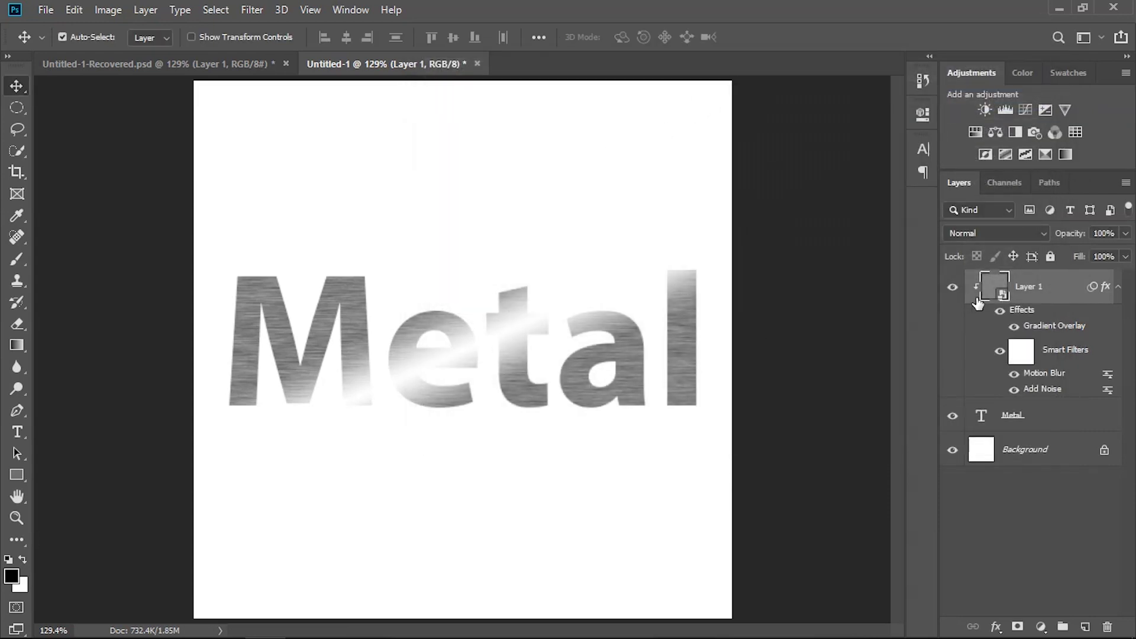
# Step: Raise the gradient overlay scale to 39% and shift the gradient across the letters
pyautogui.doubleClick(1052, 327)
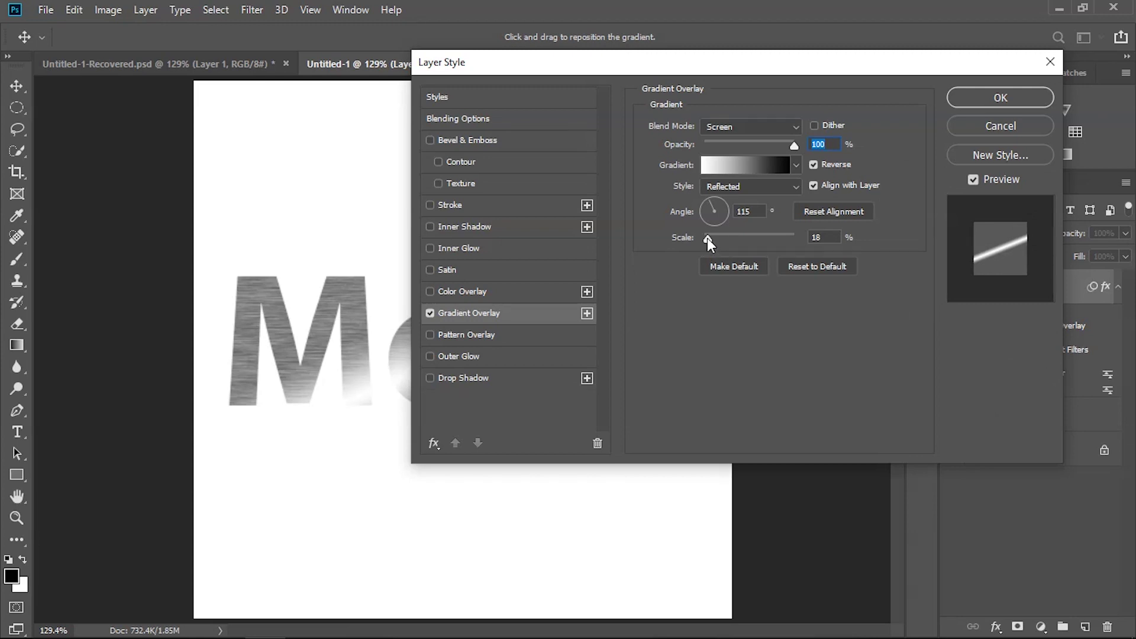
pyautogui.moveTo(708, 238); pyautogui.dragTo(713, 238)
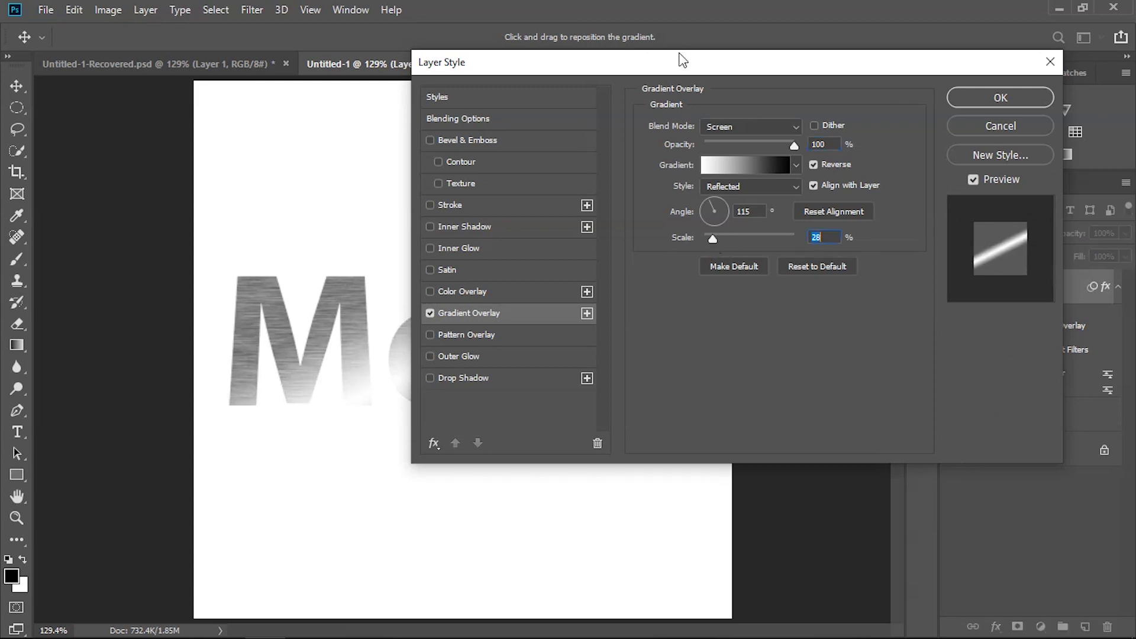
pyautogui.moveTo(682, 59); pyautogui.dragTo(842, 67)
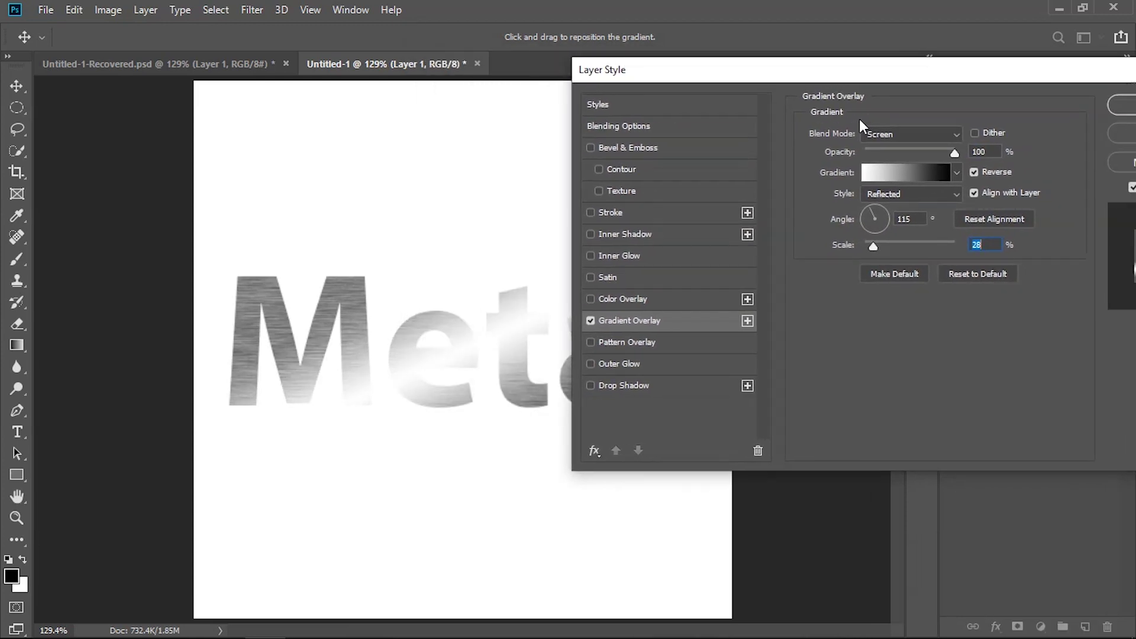
pyautogui.moveTo(875, 251); pyautogui.dragTo(880, 251)
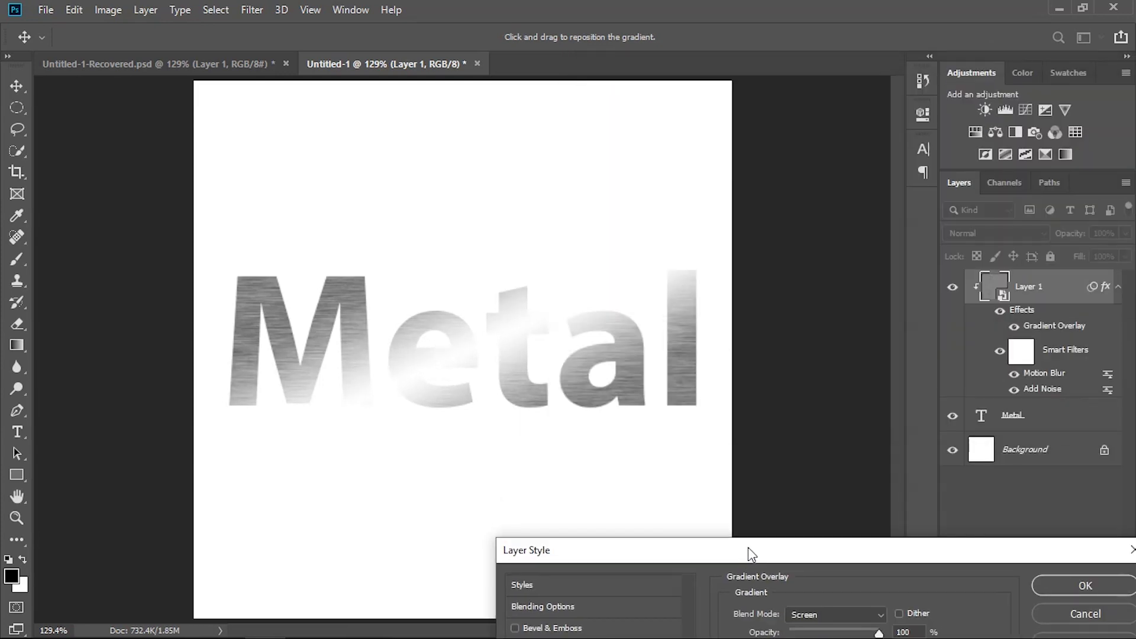
pyautogui.moveTo(779, 80); pyautogui.dragTo(734, 160)
pyautogui.moveTo(459, 340); pyautogui.dragTo(468, 343)
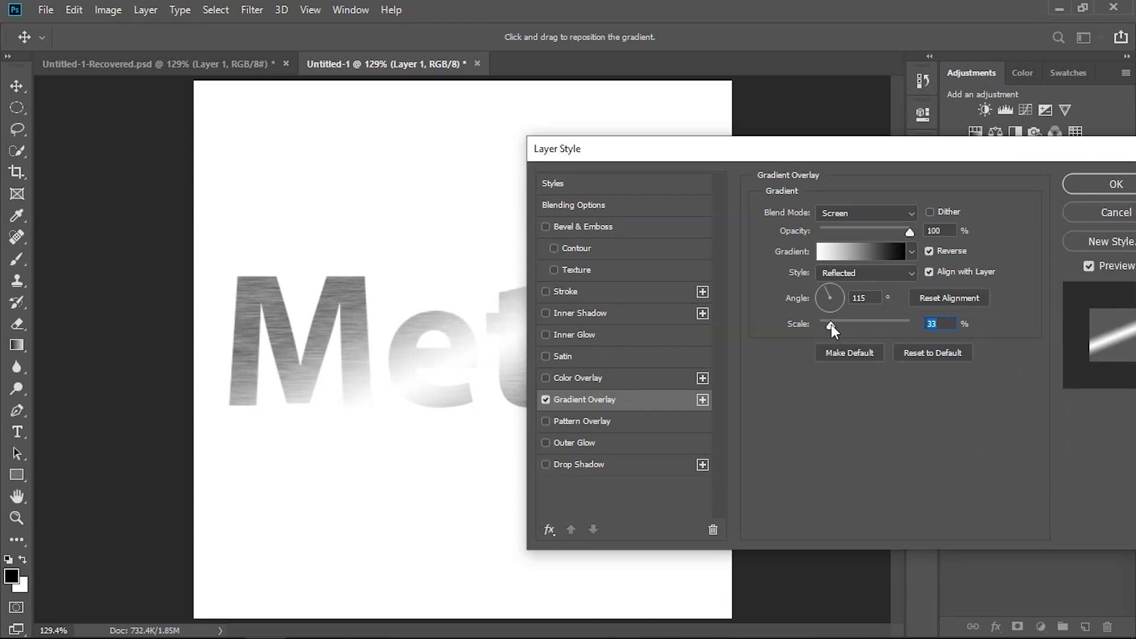
pyautogui.moveTo(832, 324); pyautogui.dragTo(835, 324)
pyautogui.moveTo(444, 347); pyautogui.dragTo(431, 342)
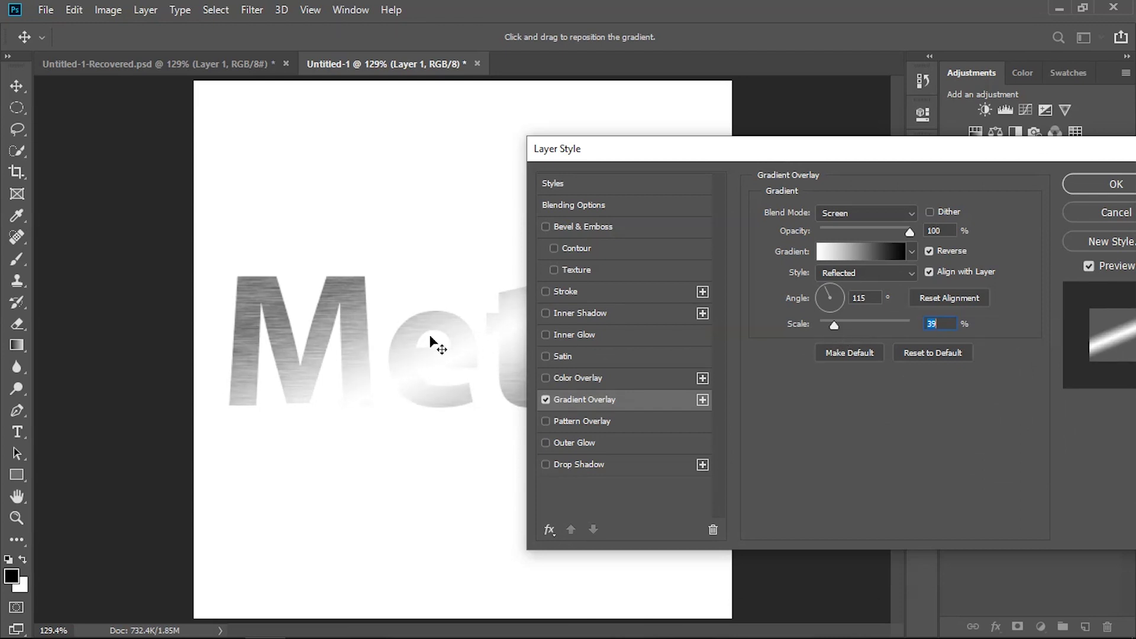
# Step: Lower the gradient overlay opacity to 50% and apply the layer style
pyautogui.moveTo(762, 155)
pyautogui.mouseDown()
pyautogui.moveTo(629, 101)
pyautogui.moveTo(635, 92)
pyautogui.mouseUp()
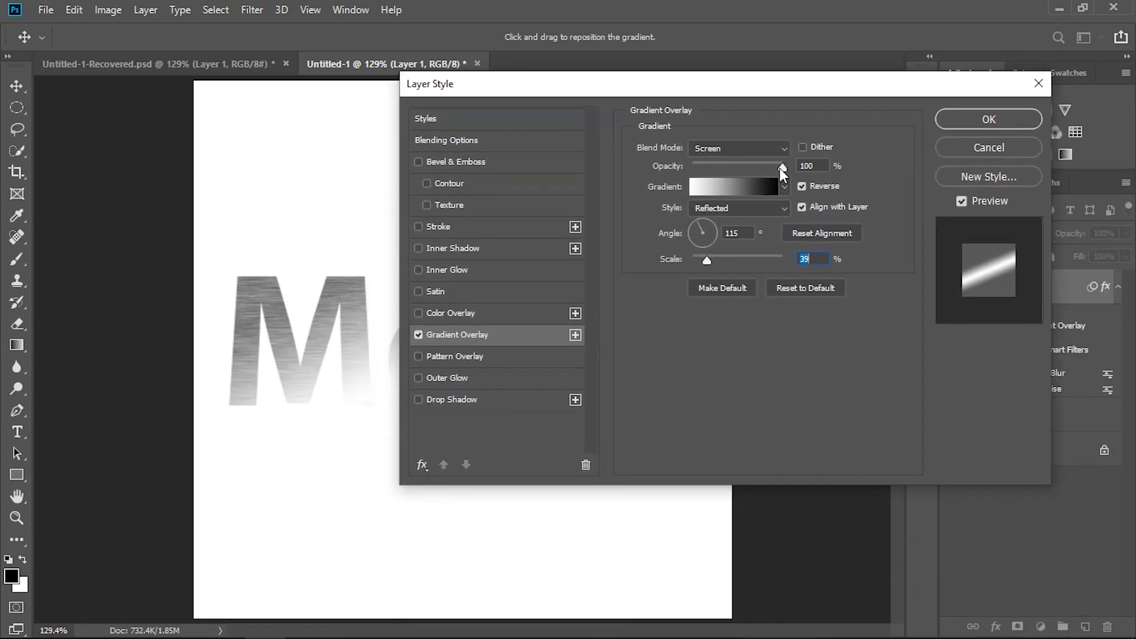
pyautogui.moveTo(779, 168); pyautogui.dragTo(744, 168)
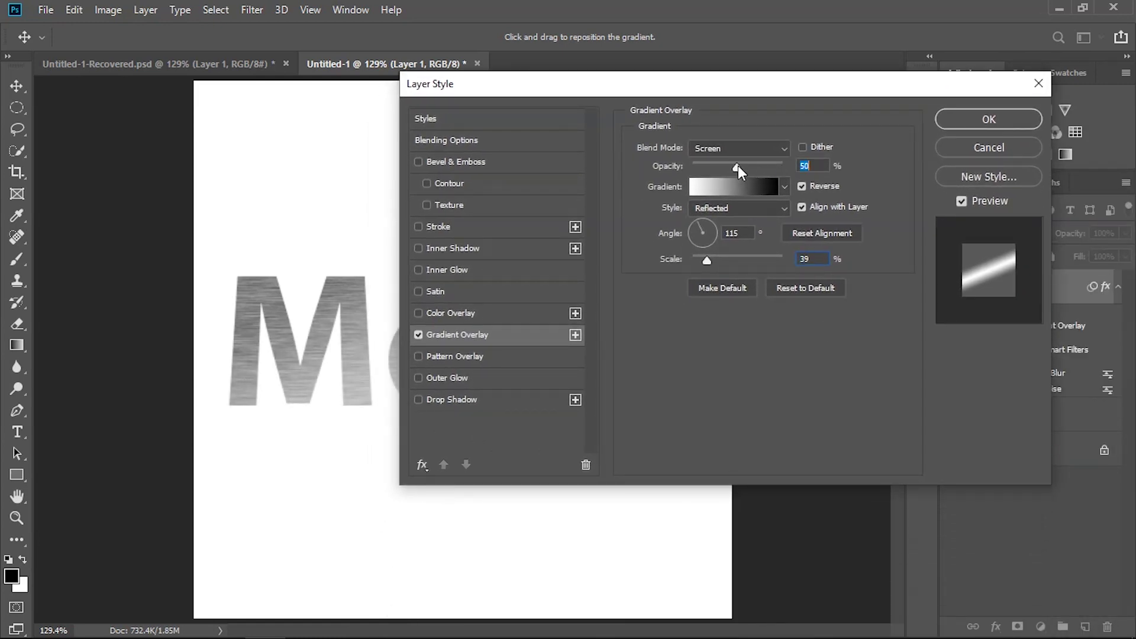
pyautogui.click(989, 119)
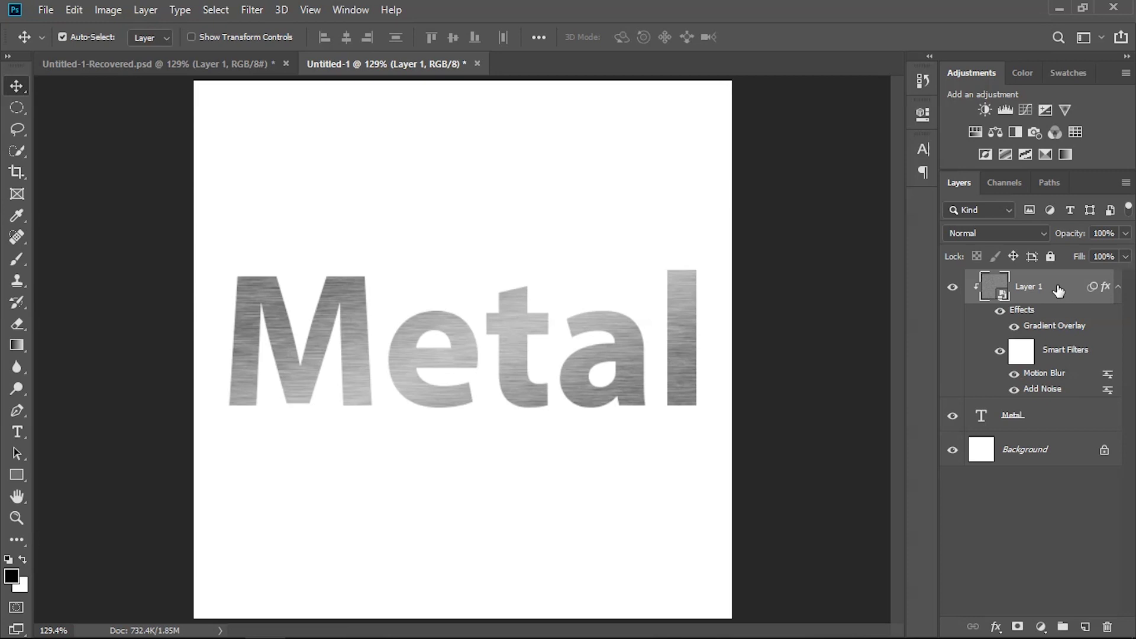
# Step: Duplicate Layer 1 with Ctrl+J, drag the copy below the Metal type layer, and hide its Gradient Overlay
pyautogui.hotkey('ctrl', 'j')
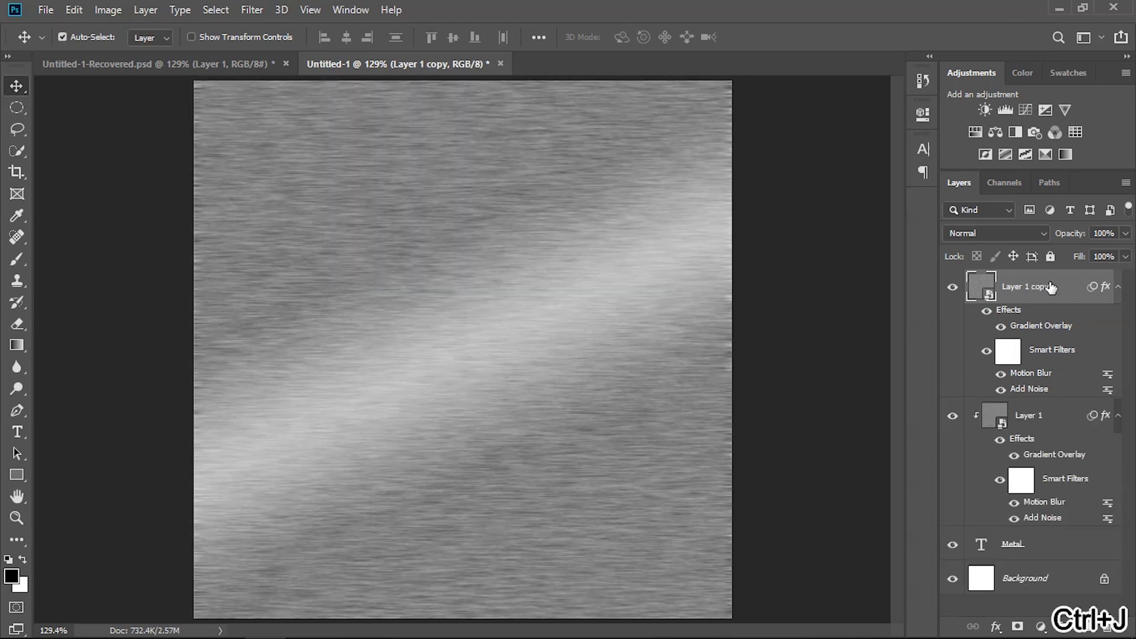
pyautogui.moveTo(1049, 286); pyautogui.dragTo(1016, 577)
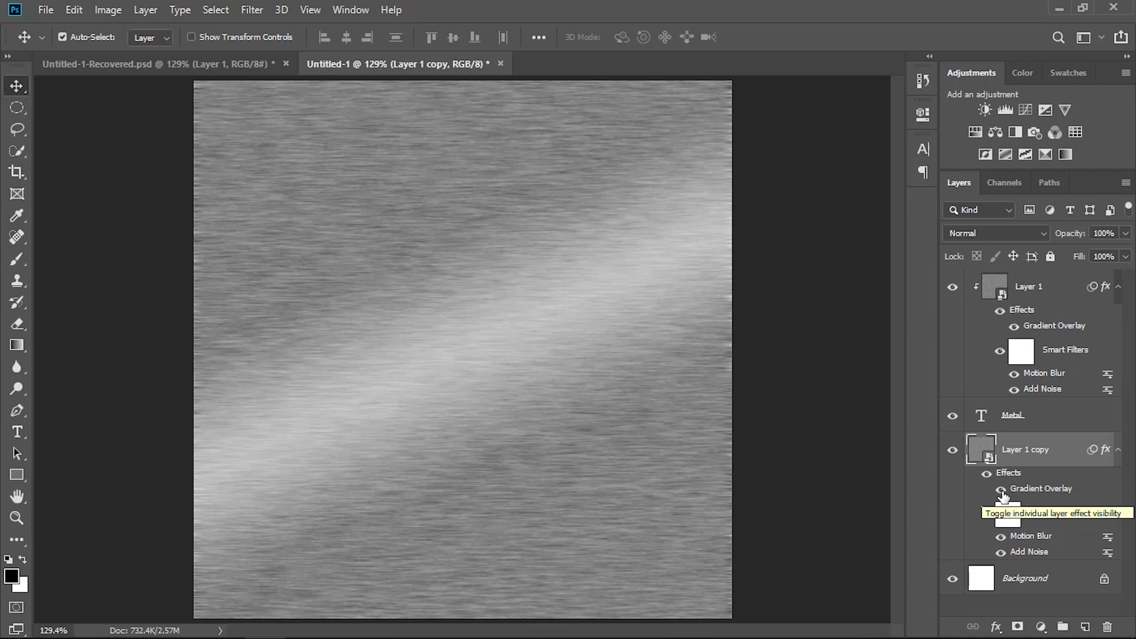
pyautogui.click(1001, 490)
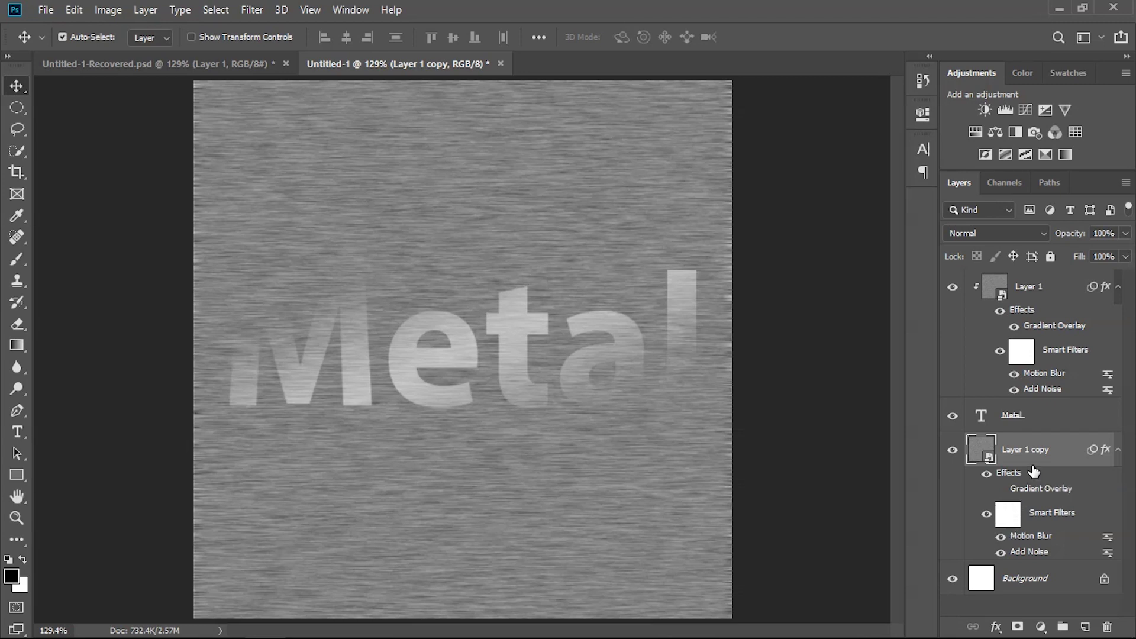
# Step: Draw a large elliptical selection circling the Metal text
pyautogui.rightClick(16, 110)
pyautogui.click(73, 119)
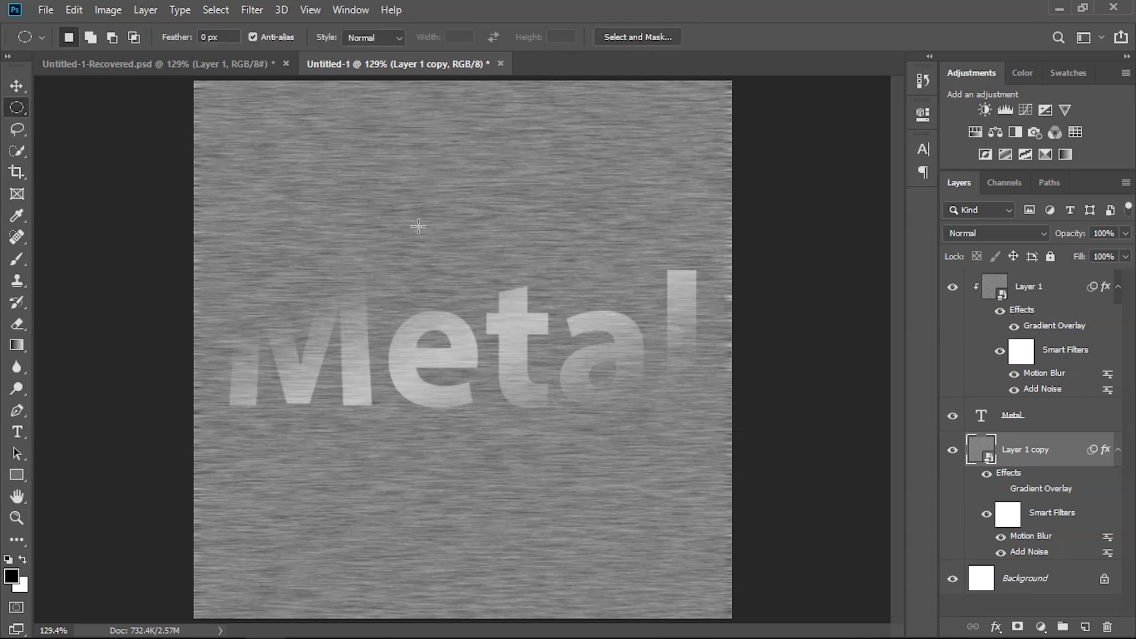
pyautogui.moveTo(255, 140)
pyautogui.mouseDown()
pyautogui.moveTo(693, 551)
pyautogui.moveTo(707, 542)
pyautogui.moveTo(714, 570)
pyautogui.mouseUp()
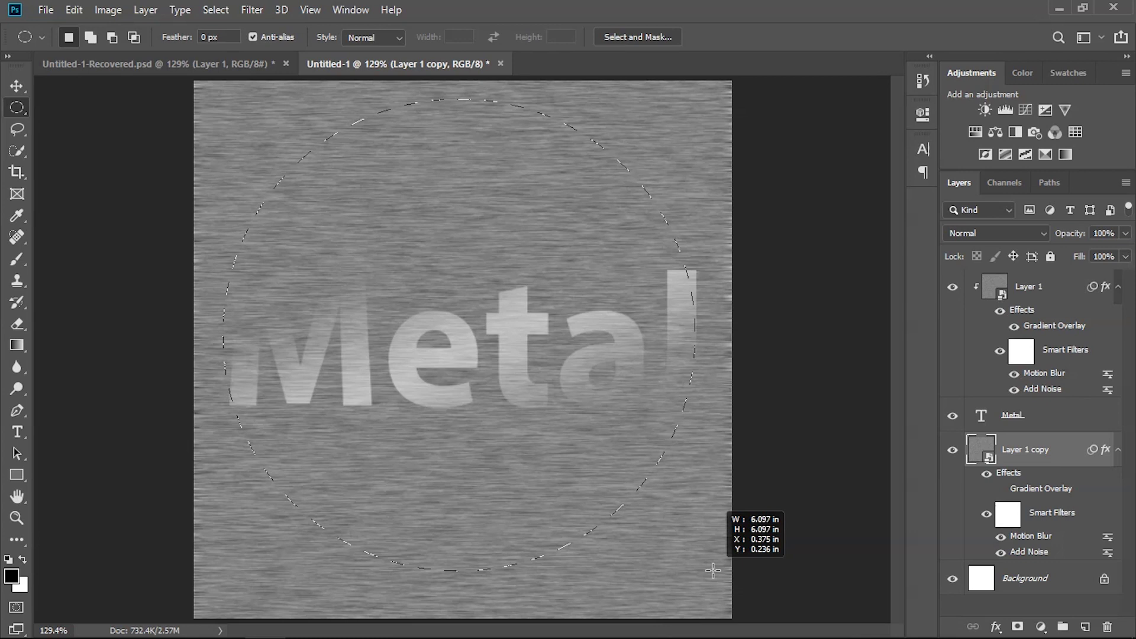
pyautogui.moveTo(713, 570)
pyautogui.mouseDown()
pyautogui.moveTo(683, 530)
pyautogui.moveTo(706, 551)
pyautogui.moveTo(794, 513)
pyautogui.mouseUp()
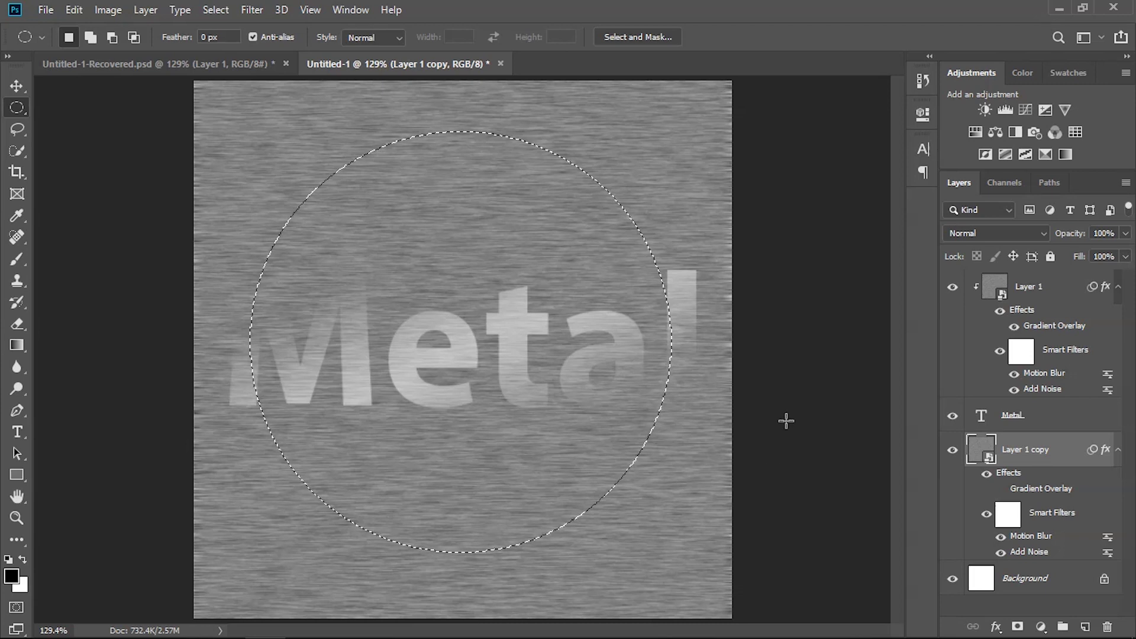
# Step: Invert the selection and add a Curves adjustment layer masked to the outside area
pyautogui.click(215, 9)
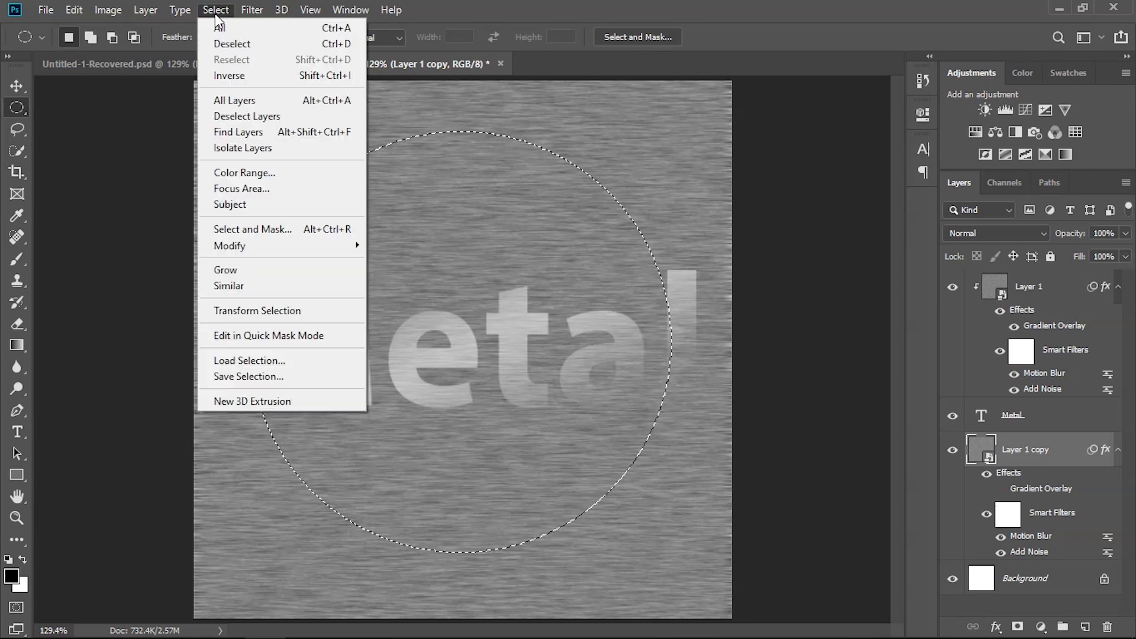
pyautogui.click(224, 79)
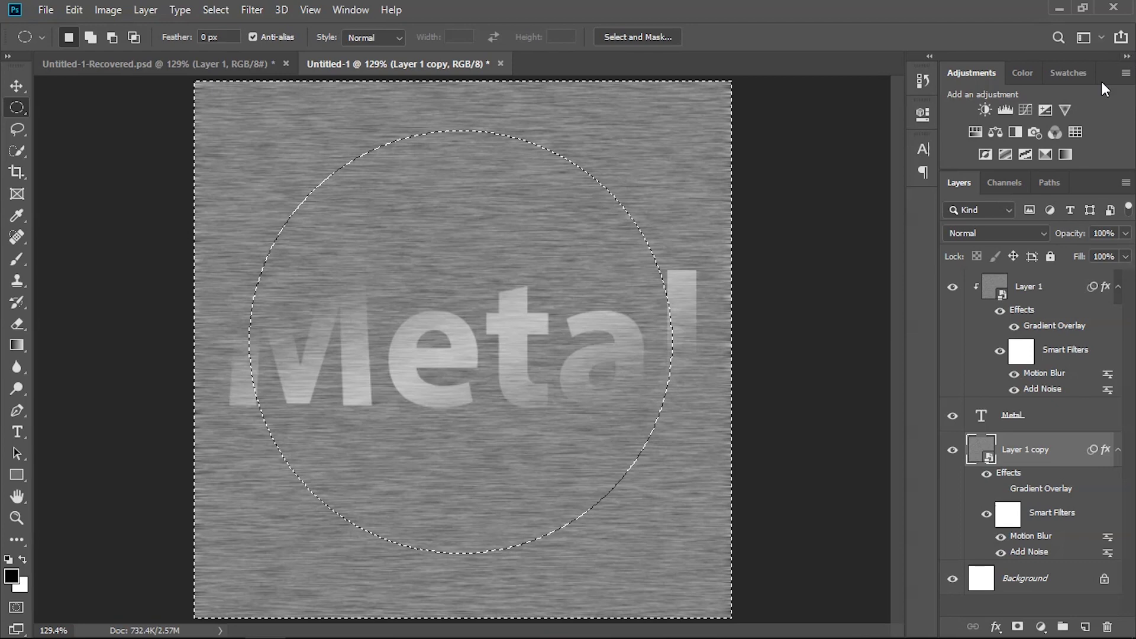
pyautogui.click(1021, 111)
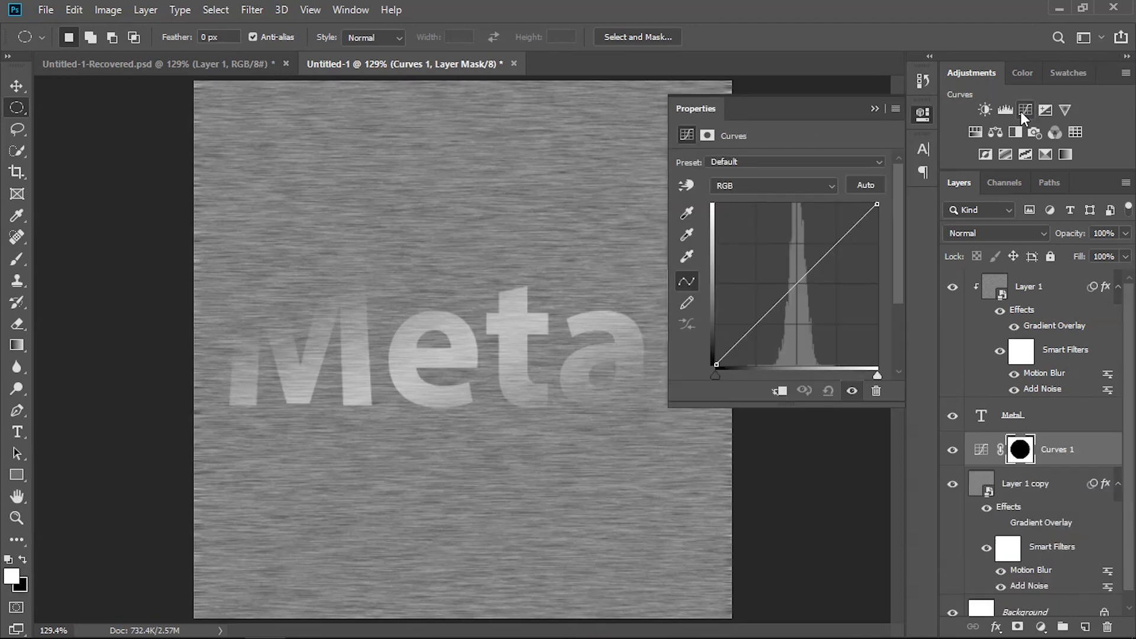
# Step: Bend the Curves 1 midpoint up-left to brighten outside the circle, then select the Metal layer
pyautogui.moveTo(803, 278); pyautogui.dragTo(786, 271)
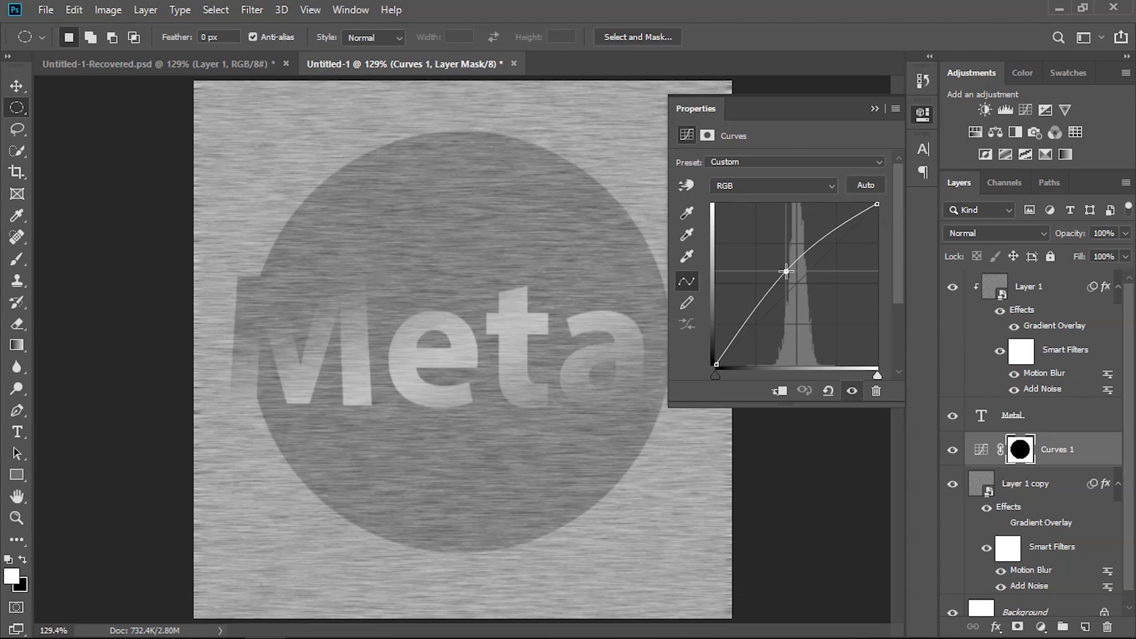
pyautogui.click(875, 109)
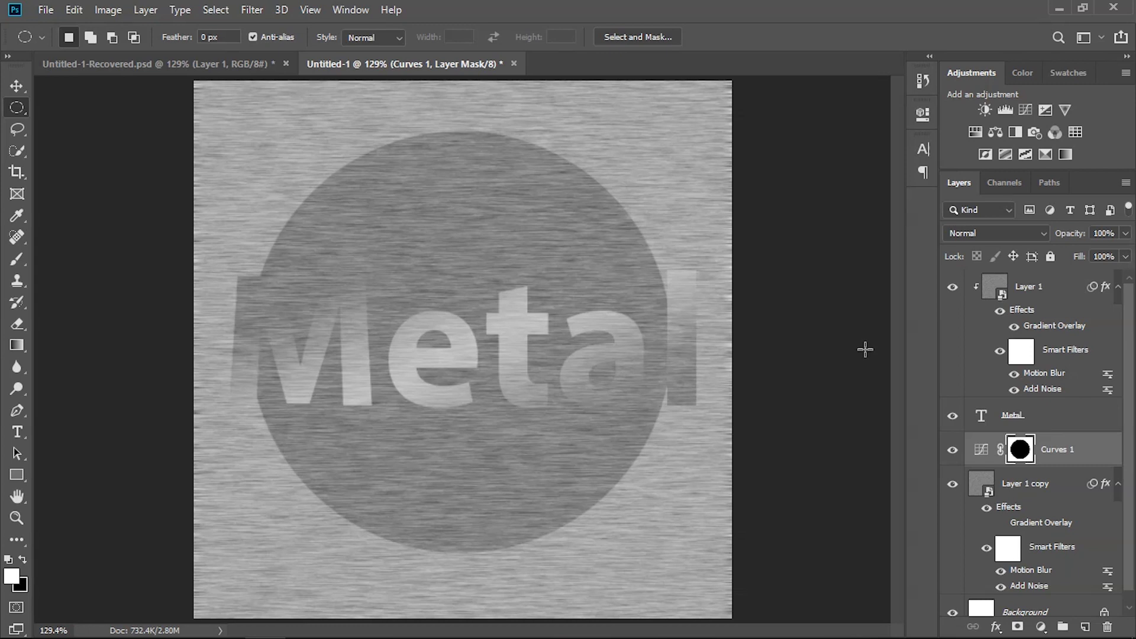
pyautogui.click(1042, 422)
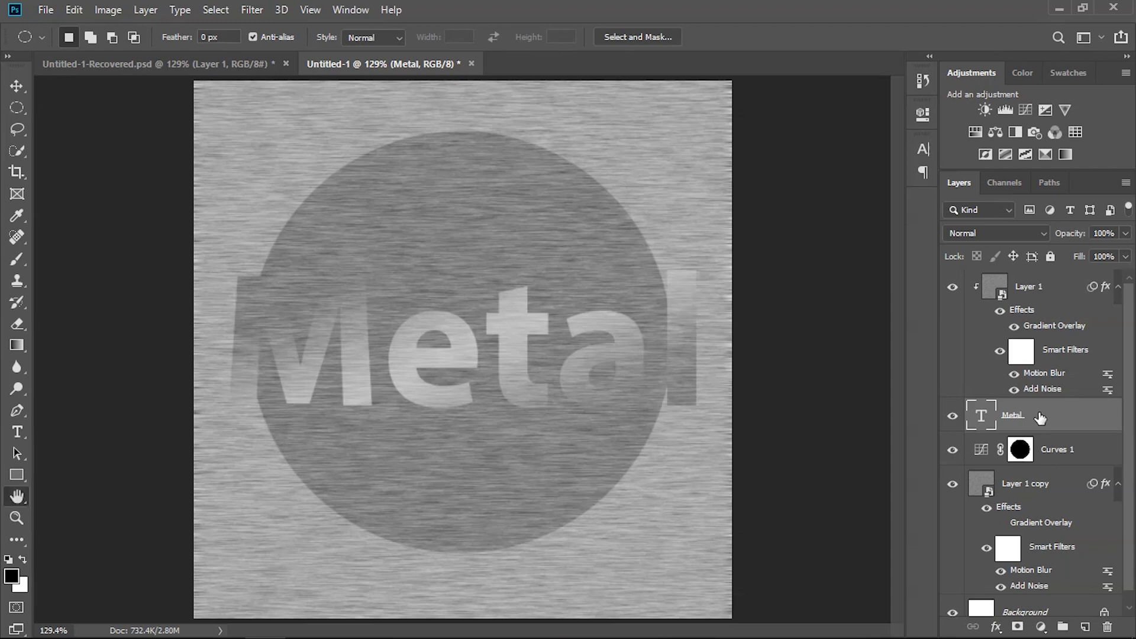
# Step: Add a Bevel & Emboss layer style to the Metal text, set to Outer Bevel
pyautogui.doubleClick(1040, 419)
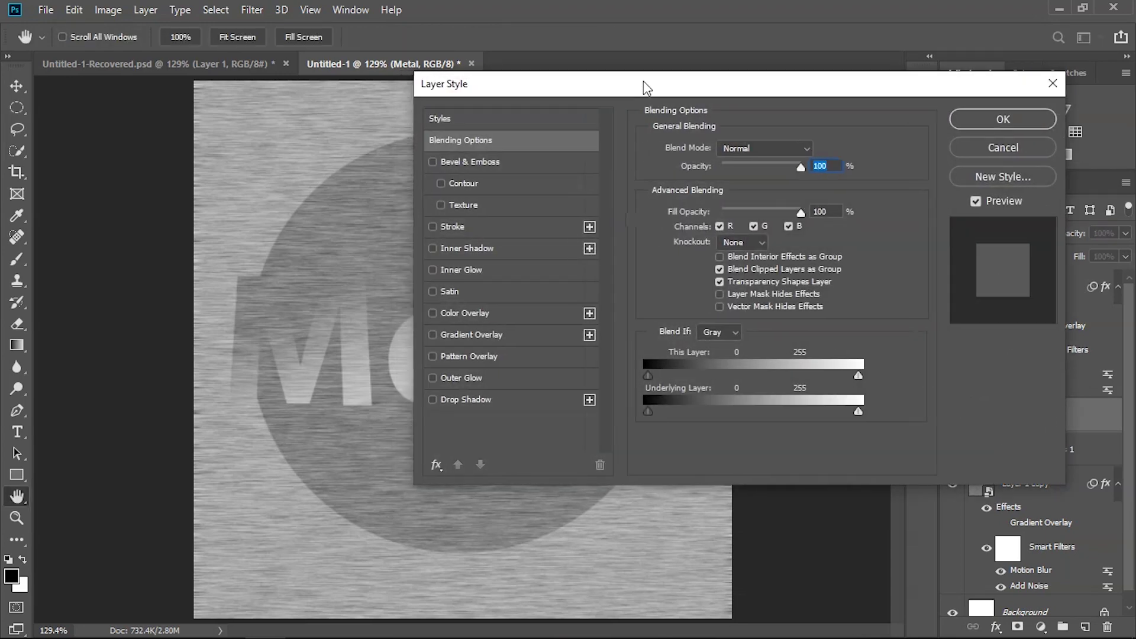
pyautogui.moveTo(616, 90); pyautogui.dragTo(694, 53)
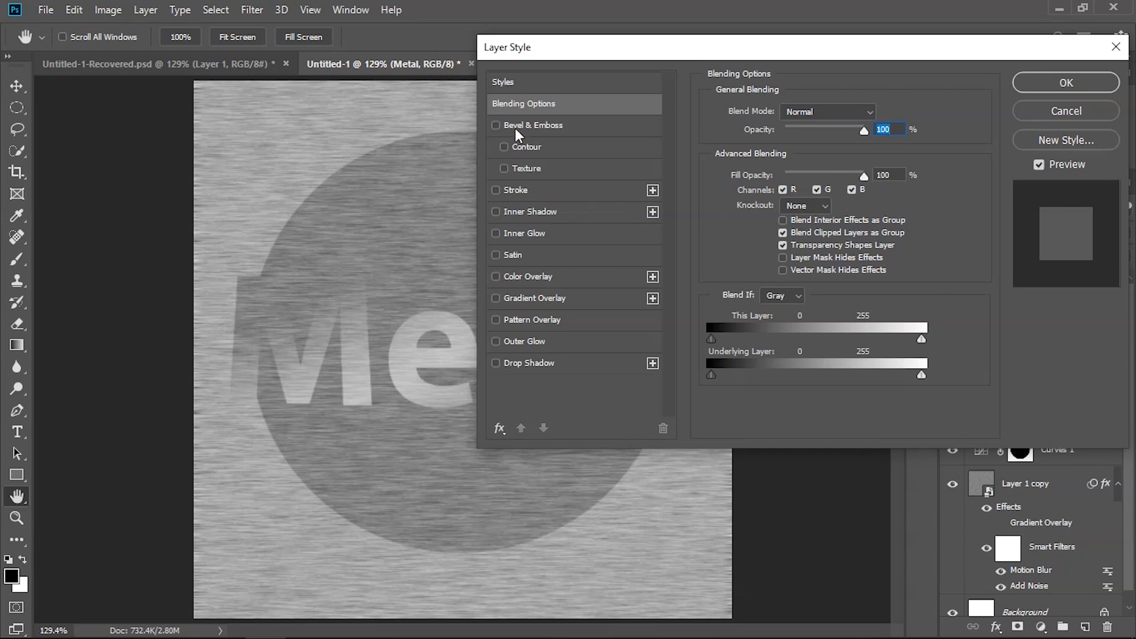
pyautogui.click(563, 125)
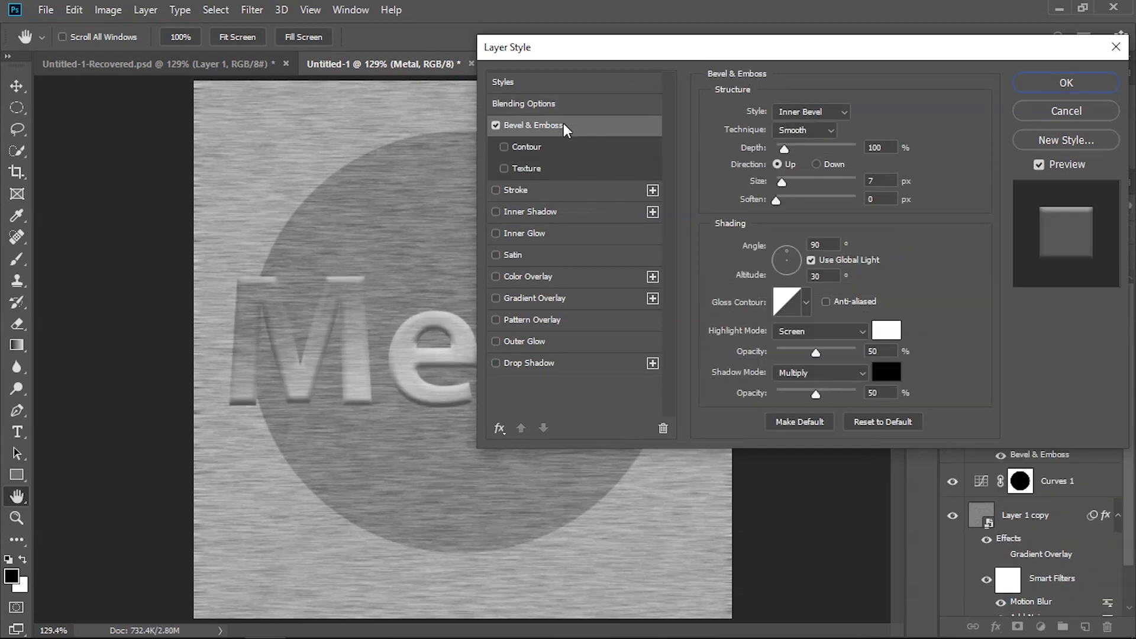
pyautogui.moveTo(729, 55); pyautogui.dragTo(674, 104)
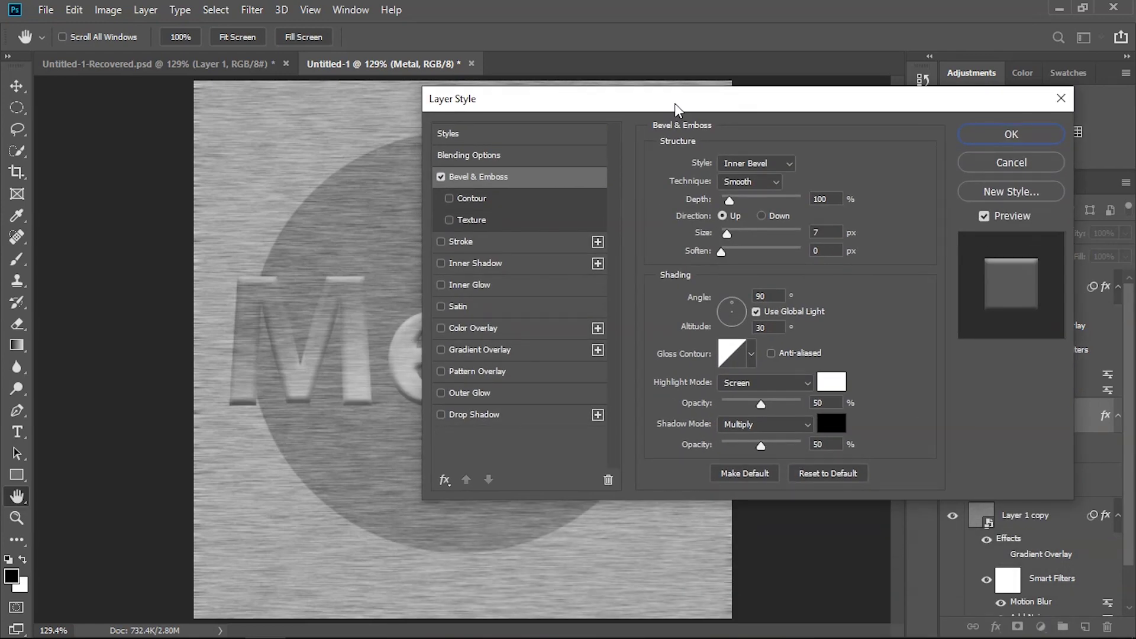
pyautogui.moveTo(674, 103)
pyautogui.mouseDown()
pyautogui.moveTo(713, 92)
pyautogui.moveTo(694, 90)
pyautogui.mouseUp()
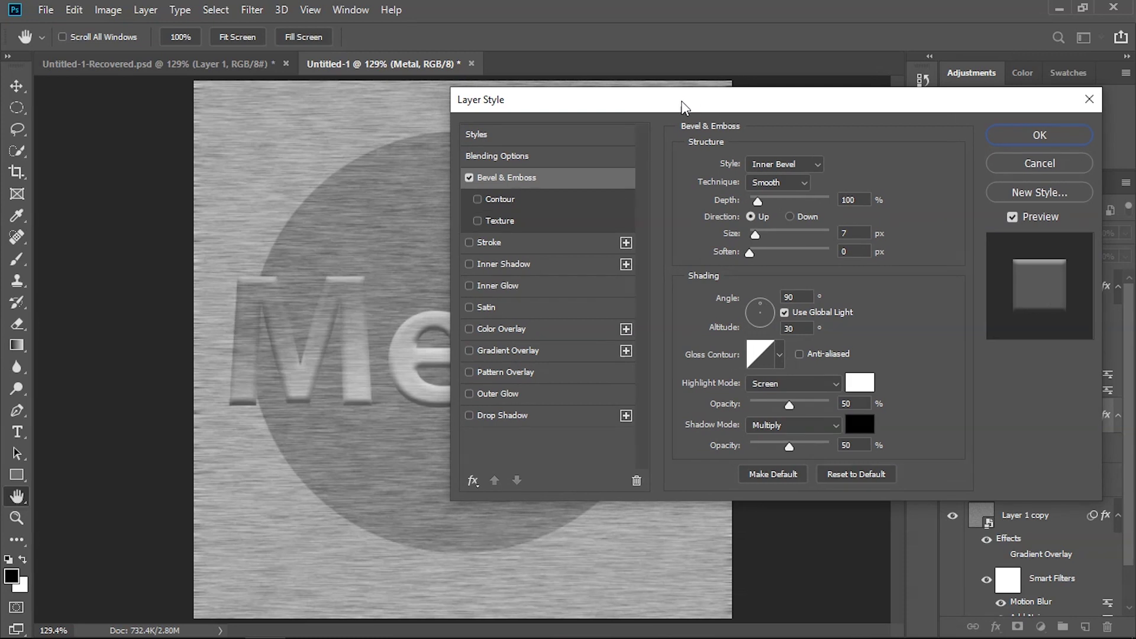
pyautogui.moveTo(694, 90); pyautogui.dragTo(816, 76)
pyautogui.click(932, 139)
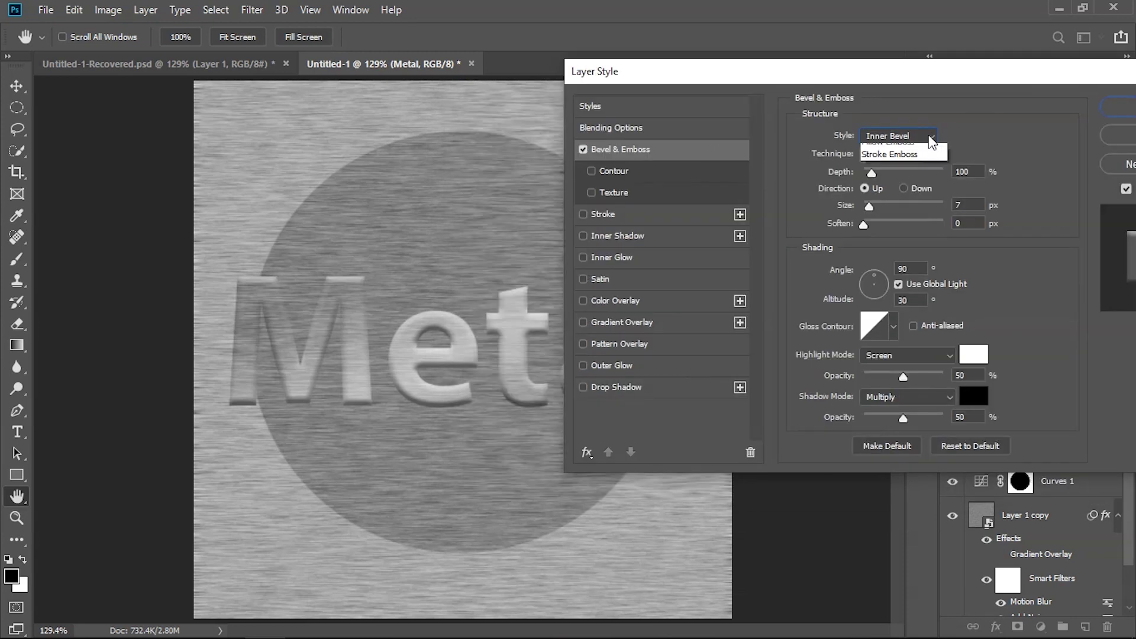
pyautogui.click(913, 150)
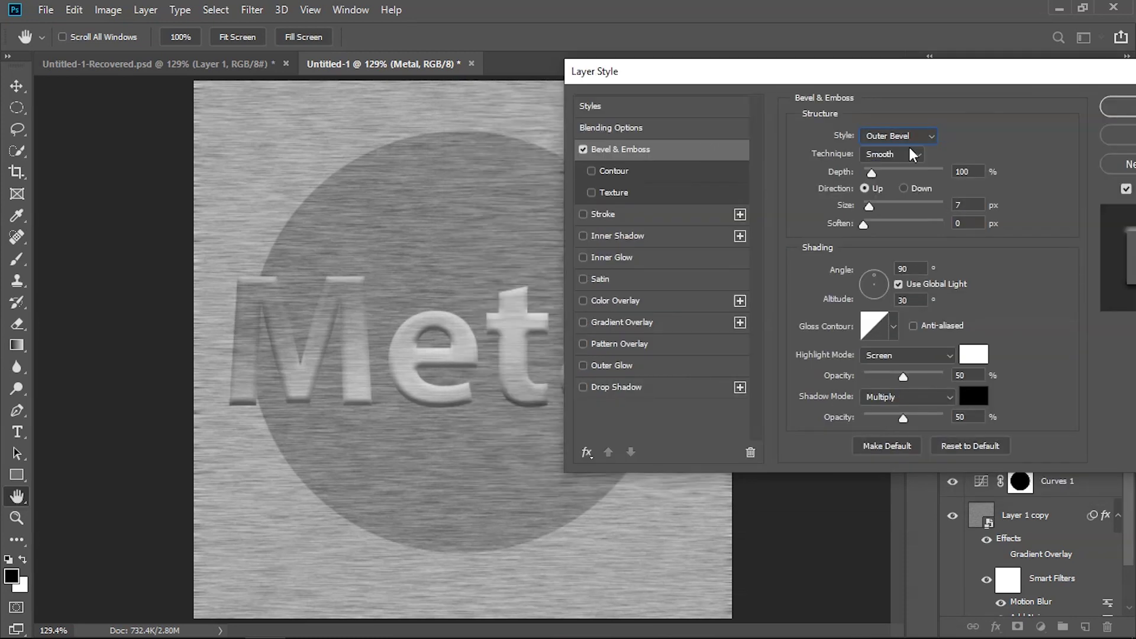
# Step: Set the bevel to Direction Up, 13 px size, 1 px soften, Chisel Hard technique
pyautogui.moveTo(737, 89)
pyautogui.mouseDown()
pyautogui.moveTo(758, 61)
pyautogui.moveTo(743, 57)
pyautogui.mouseUp()
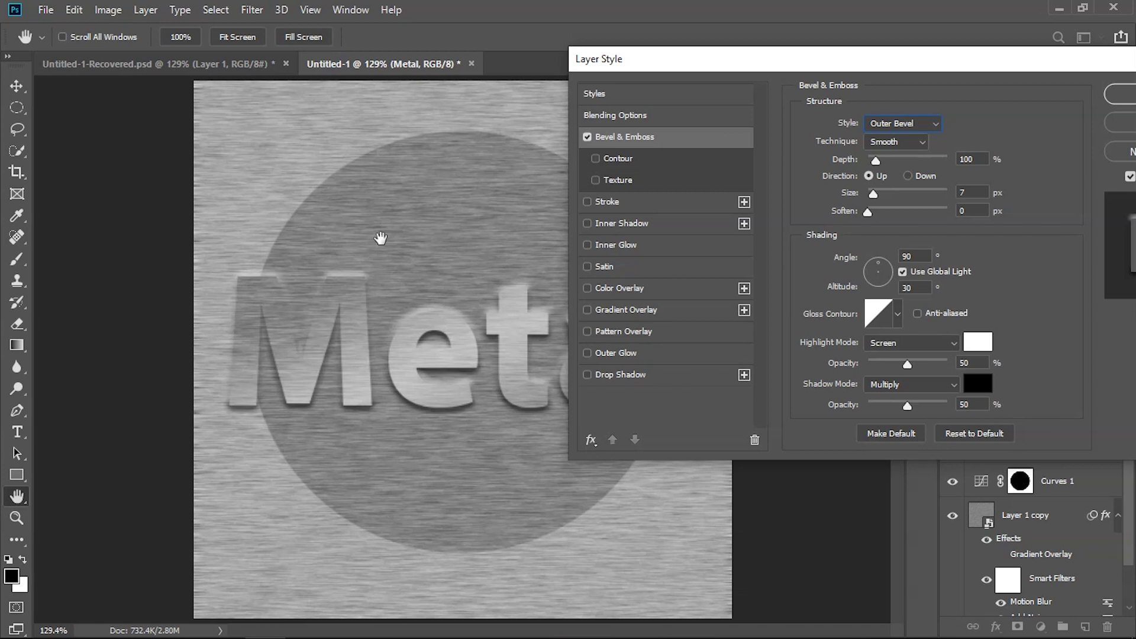
pyautogui.moveTo(873, 194); pyautogui.dragTo(880, 194)
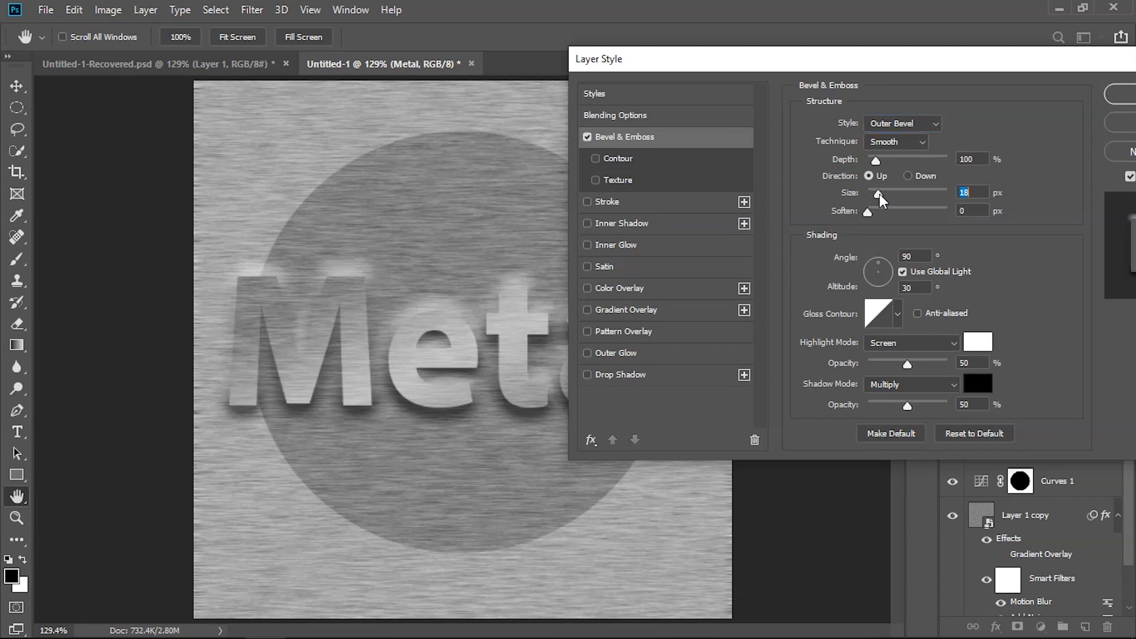
pyautogui.click(913, 174)
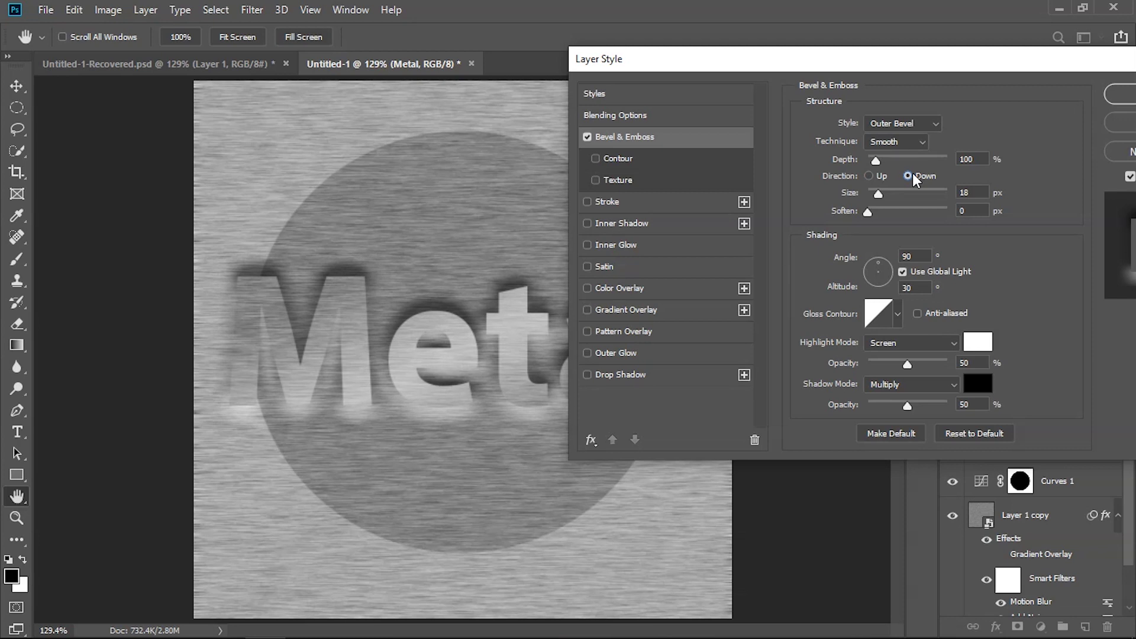
pyautogui.click(867, 176)
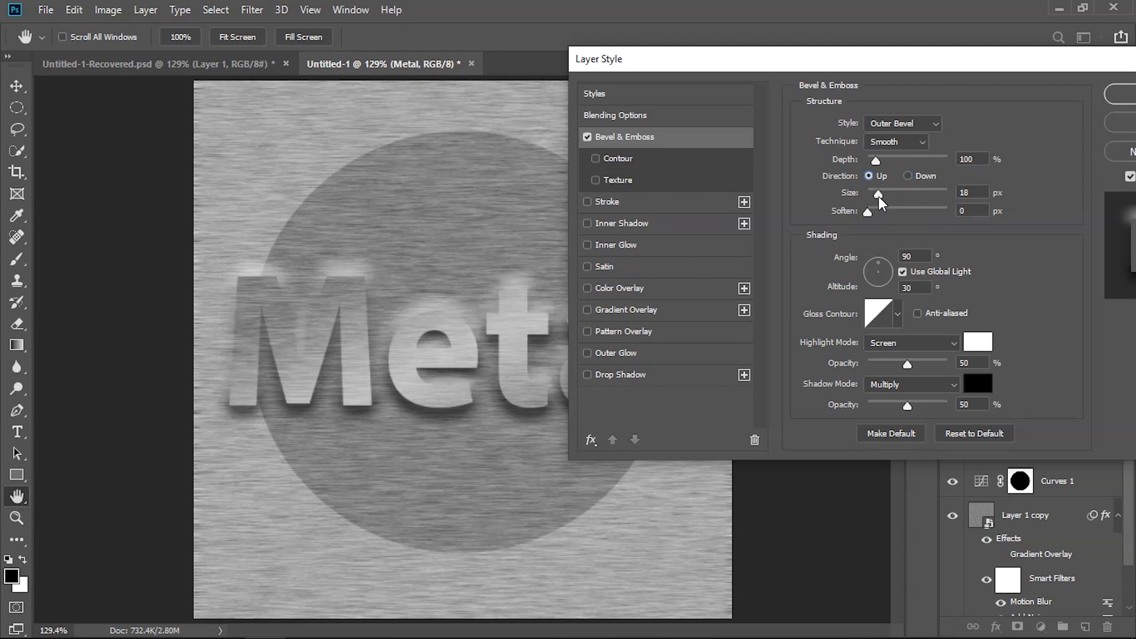
pyautogui.moveTo(879, 197)
pyautogui.mouseDown()
pyautogui.moveTo(890, 196)
pyautogui.moveTo(878, 194)
pyautogui.mouseUp()
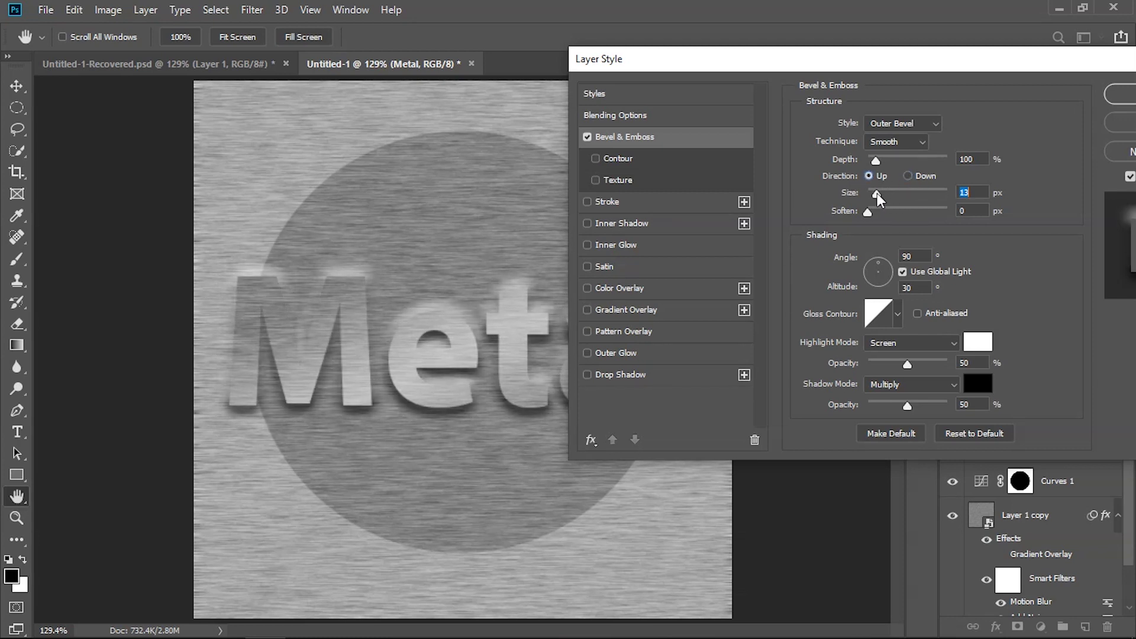
pyautogui.moveTo(868, 211); pyautogui.dragTo(872, 211)
pyautogui.click(926, 143)
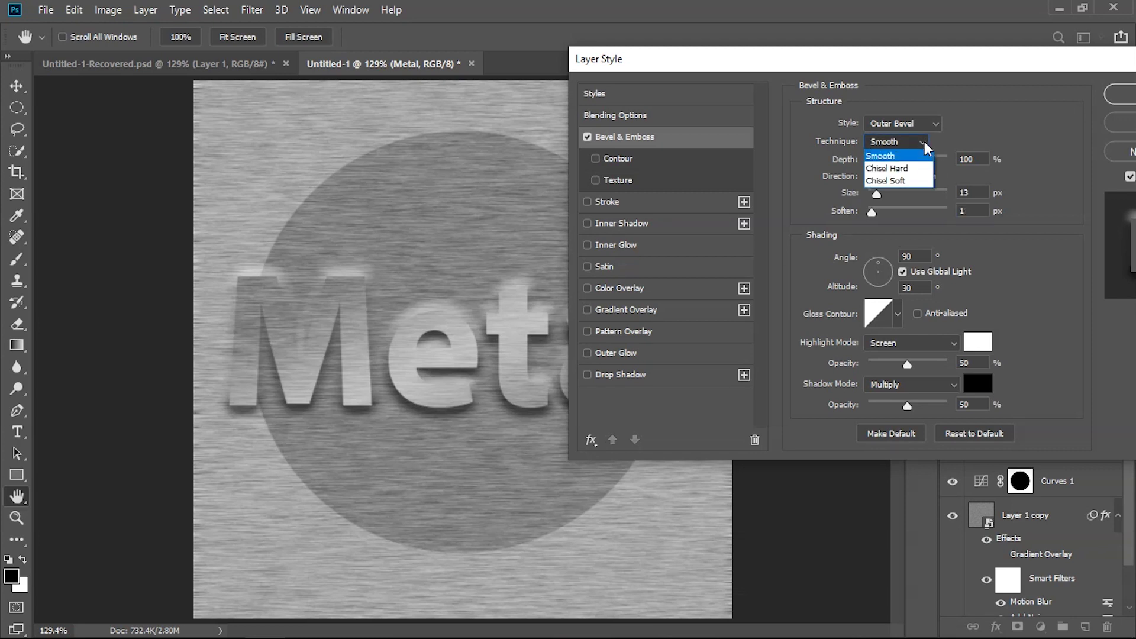
pyautogui.click(906, 169)
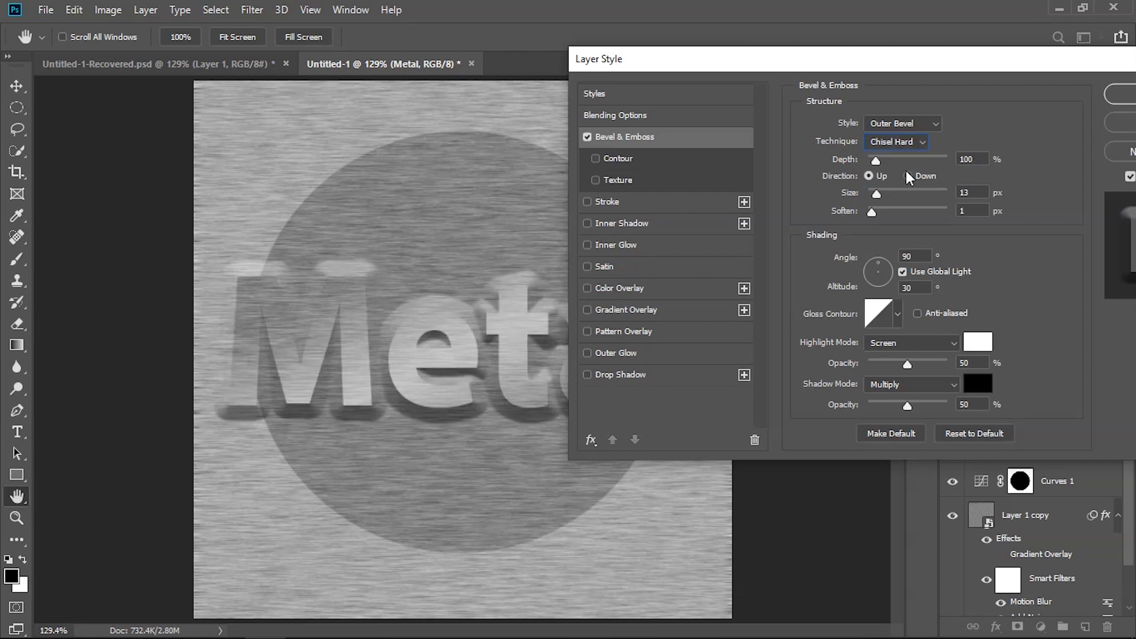
# Step: Adjust bevel size and depth (230%, 13 px) and switch the style to Inner Bevel
pyautogui.moveTo(890, 70); pyautogui.dragTo(880, 101)
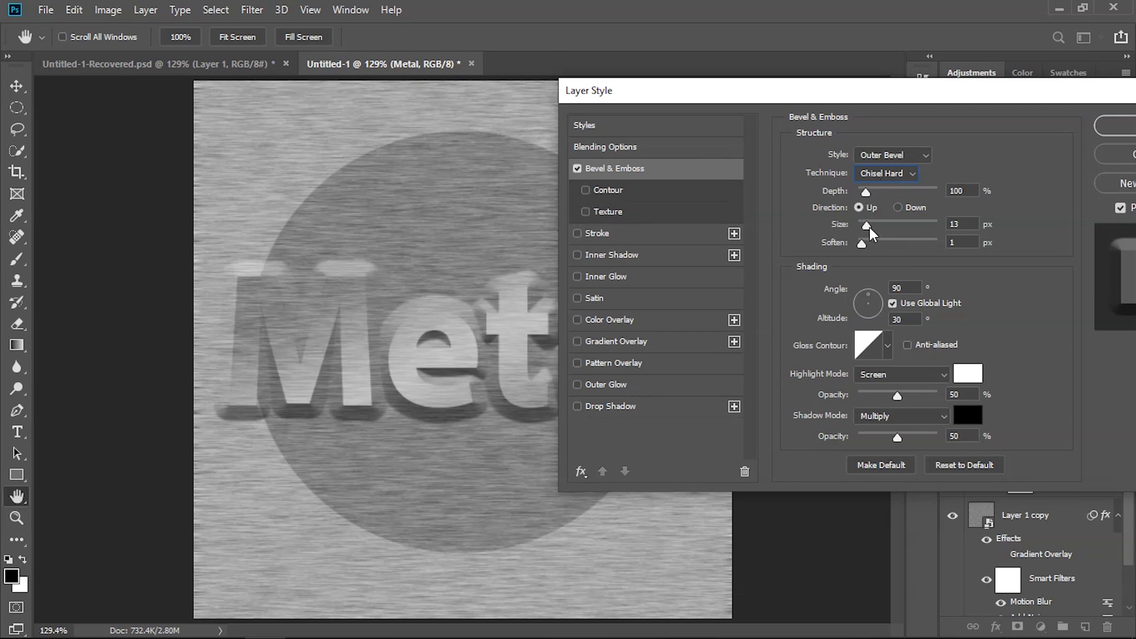
pyautogui.moveTo(867, 226); pyautogui.dragTo(863, 226)
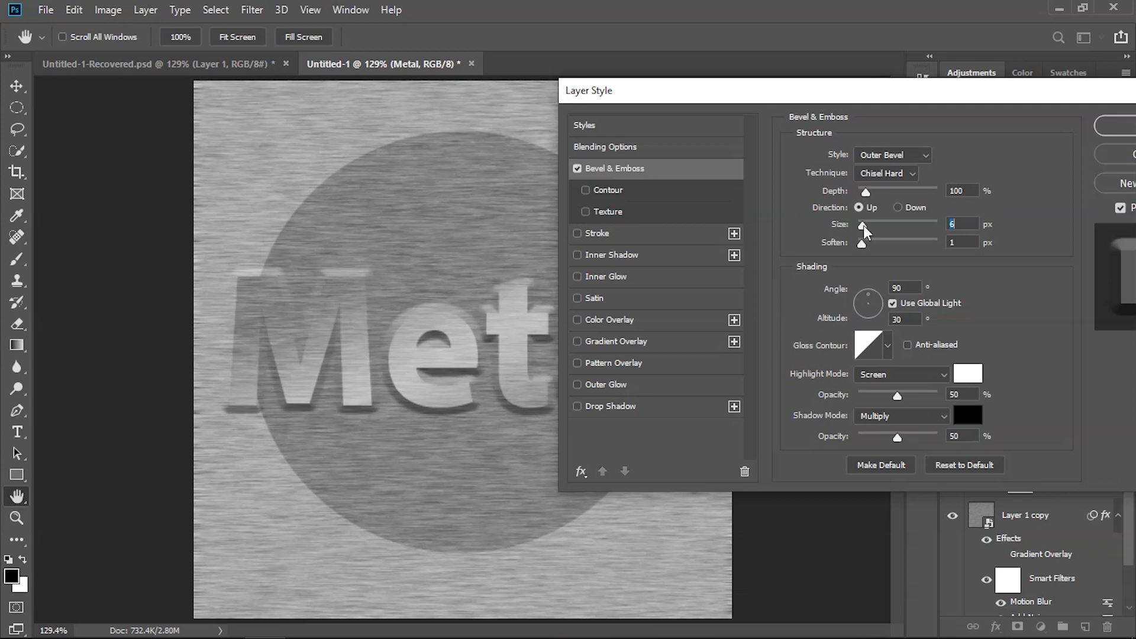
pyautogui.moveTo(856, 102)
pyautogui.mouseDown()
pyautogui.moveTo(926, 104)
pyautogui.moveTo(912, 53)
pyautogui.mouseUp()
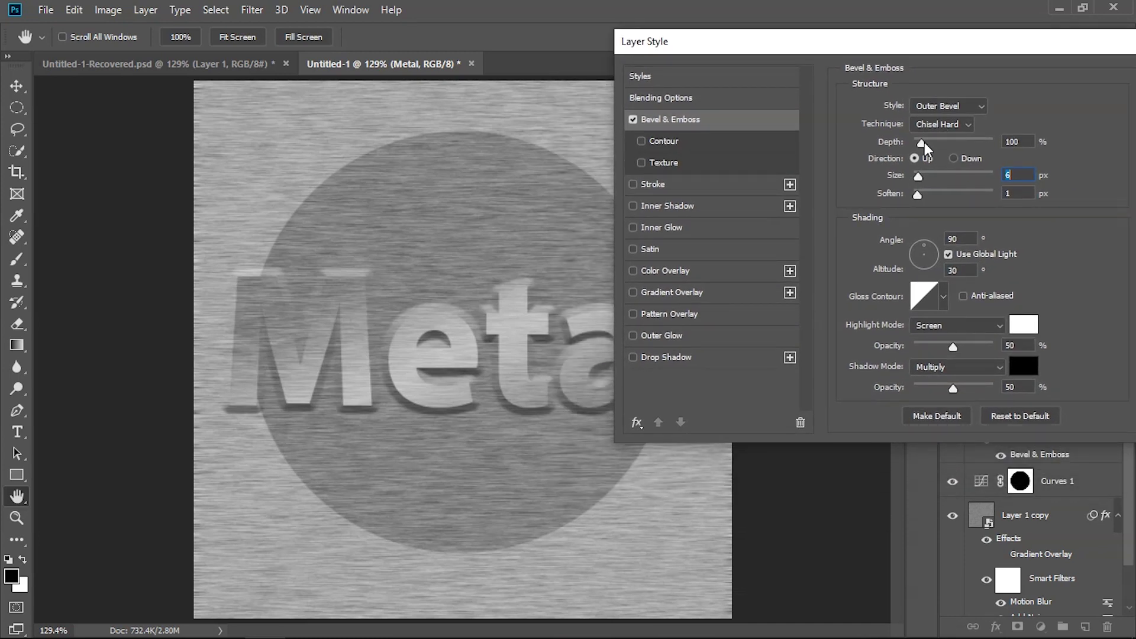
pyautogui.moveTo(925, 147); pyautogui.dragTo(934, 147)
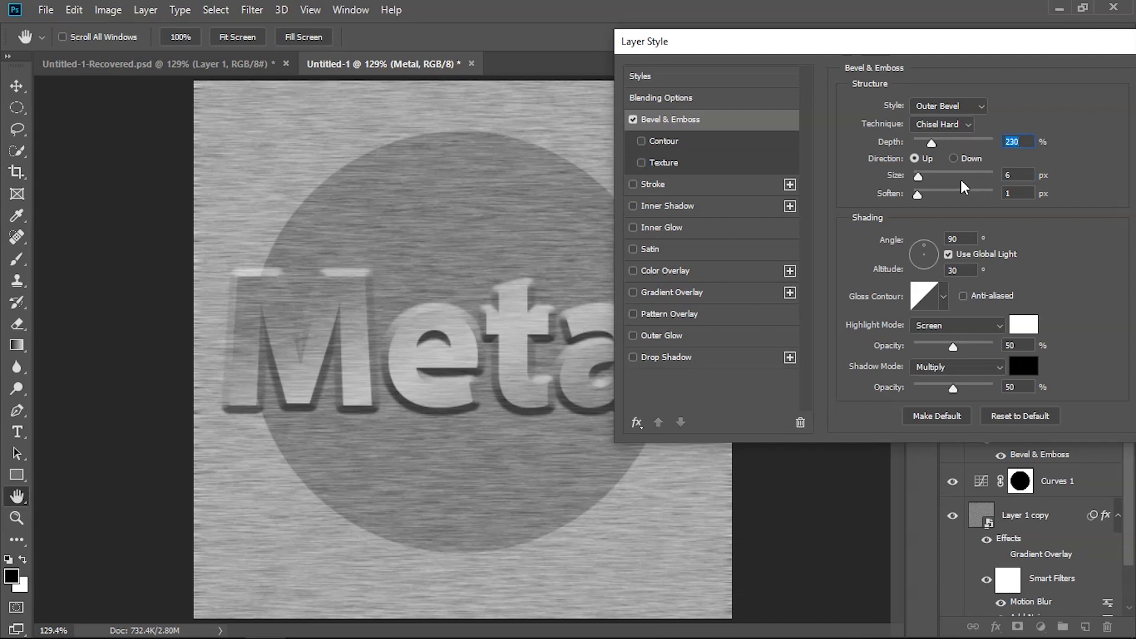
pyautogui.moveTo(919, 177); pyautogui.dragTo(923, 177)
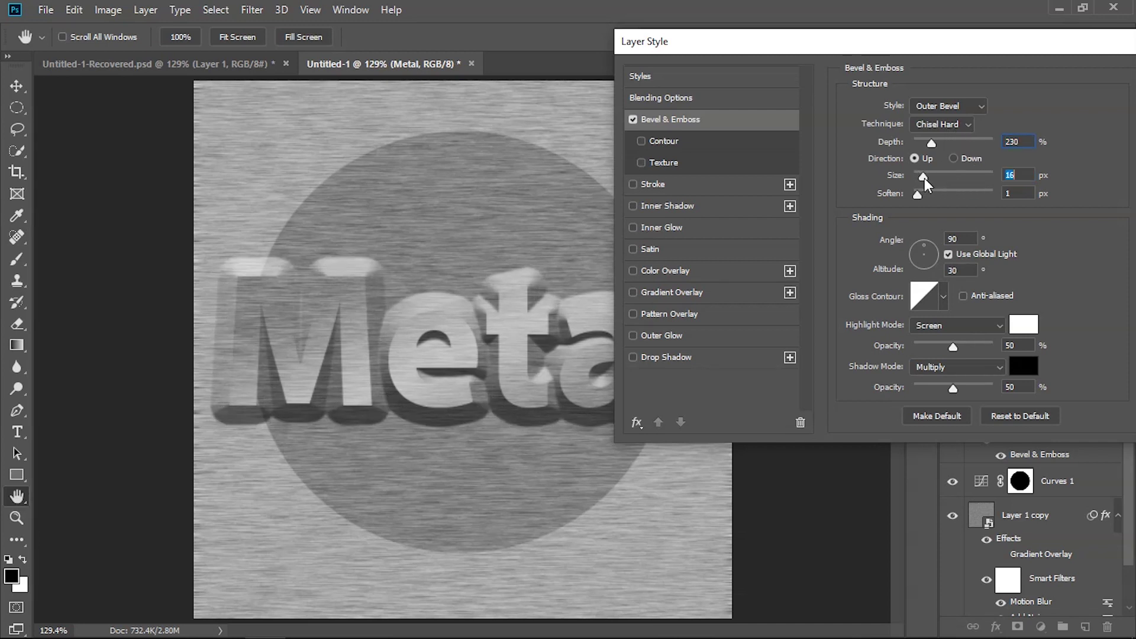
pyautogui.click(982, 108)
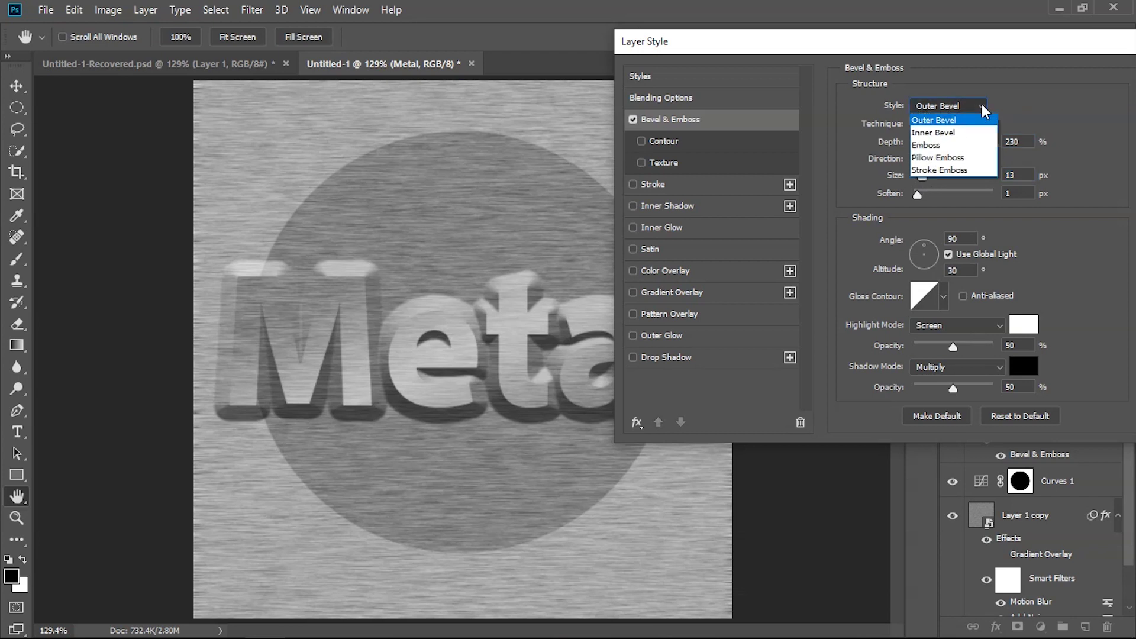
pyautogui.click(966, 134)
# Step: Set the Inner Bevel to 46 px size, 594% depth, 1 px soften and 120° angle
pyautogui.moveTo(924, 177); pyautogui.dragTo(933, 178)
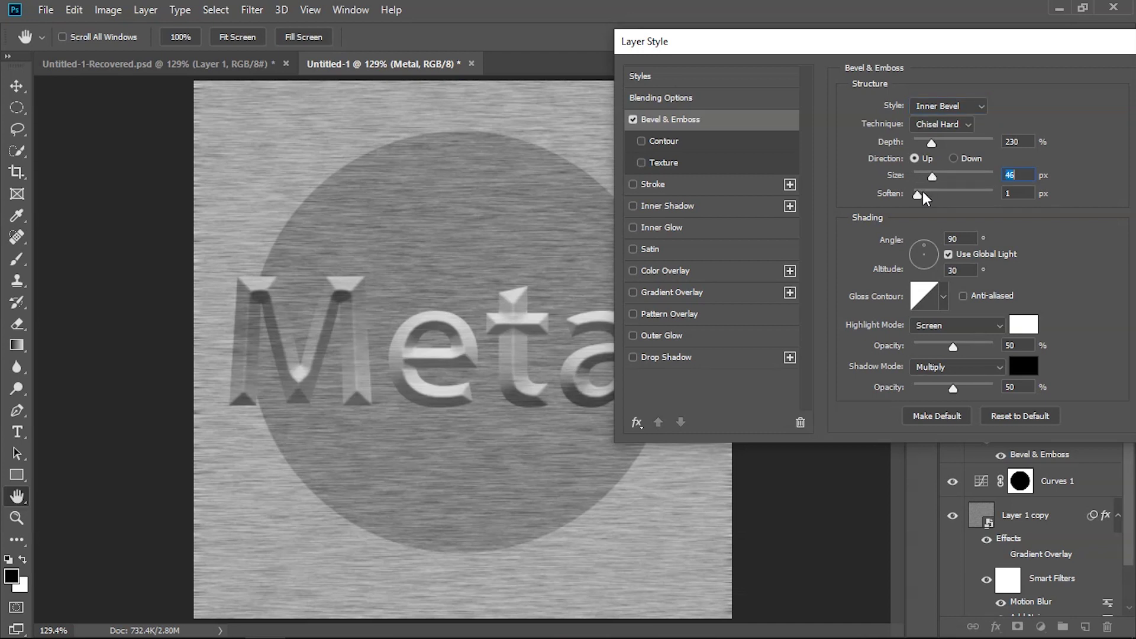
pyautogui.moveTo(932, 143); pyautogui.dragTo(963, 147)
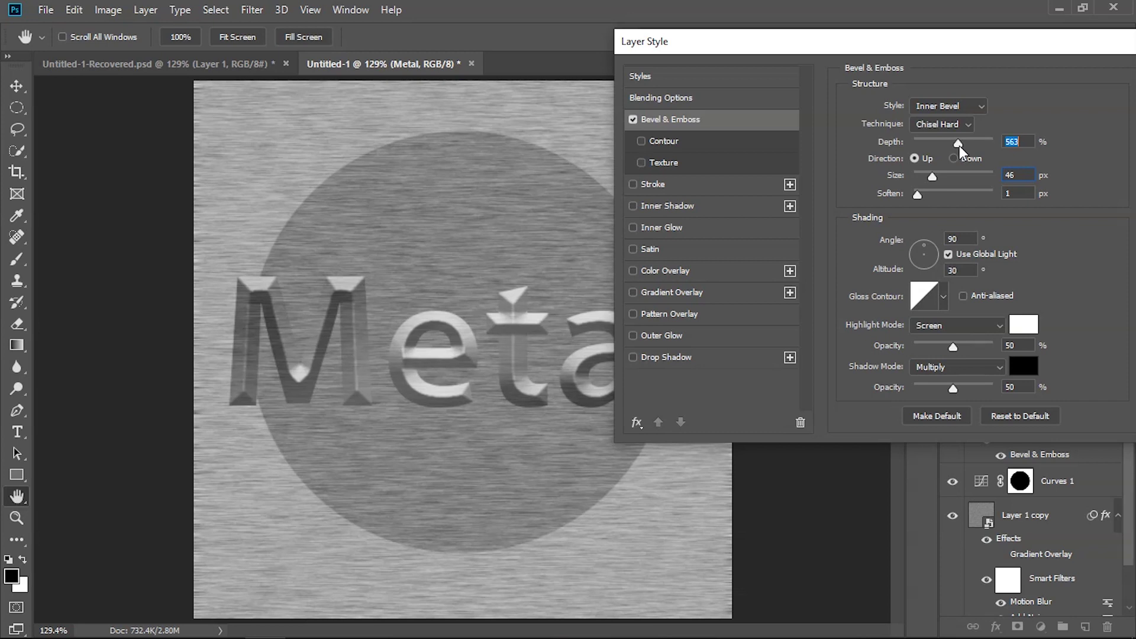
pyautogui.moveTo(918, 194)
pyautogui.mouseDown()
pyautogui.moveTo(953, 194)
pyautogui.moveTo(918, 204)
pyautogui.mouseUp()
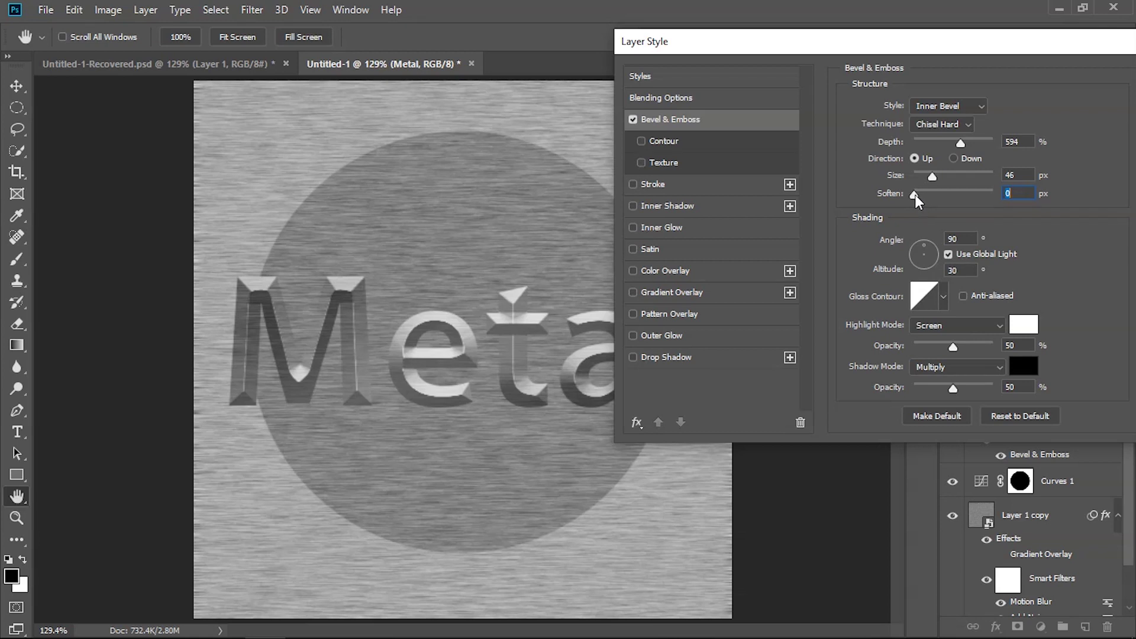
pyautogui.moveTo(916, 200); pyautogui.dragTo(918, 200)
pyautogui.moveTo(861, 52)
pyautogui.mouseDown()
pyautogui.moveTo(810, 429)
pyautogui.moveTo(828, 515)
pyautogui.moveTo(811, 70)
pyautogui.moveTo(788, 44)
pyautogui.mouseUp()
pyautogui.click(892, 233)
pyautogui.write('120')
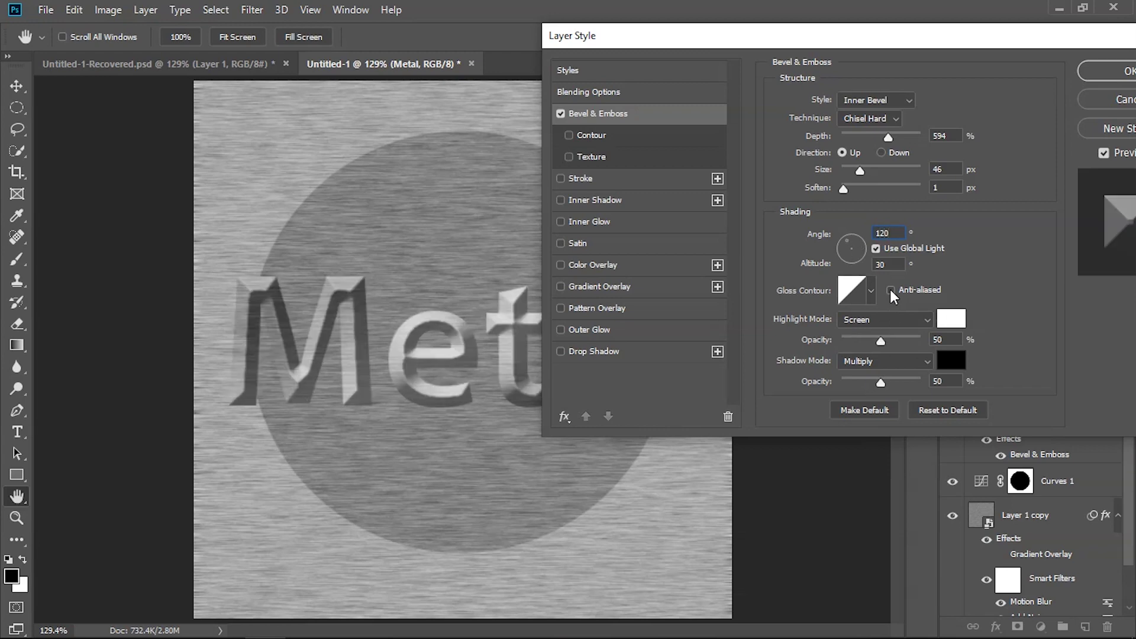
pyautogui.moveTo(885, 43)
pyautogui.mouseDown()
pyautogui.moveTo(862, 489)
pyautogui.moveTo(857, 78)
pyautogui.mouseUp()
pyautogui.click(847, 134)
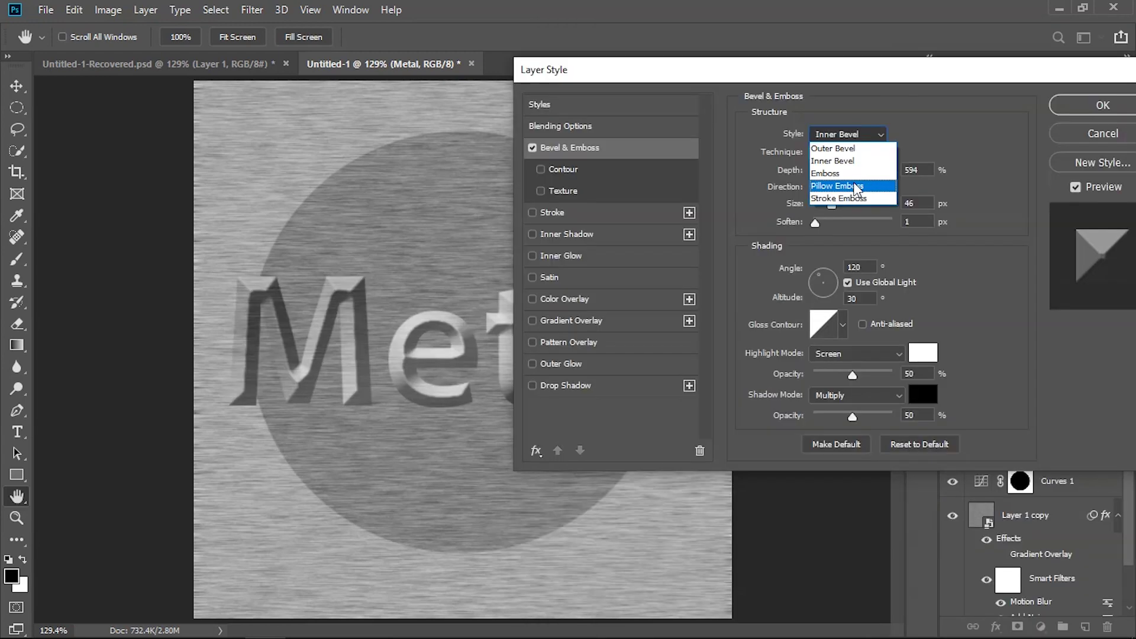
# Step: Switch the bevel to Pillow Emboss, shrink its size to 9 px, and apply the style
pyautogui.click(856, 187)
pyautogui.moveTo(716, 75)
pyautogui.mouseDown()
pyautogui.moveTo(912, 243)
pyautogui.moveTo(873, 58)
pyautogui.mouseUp()
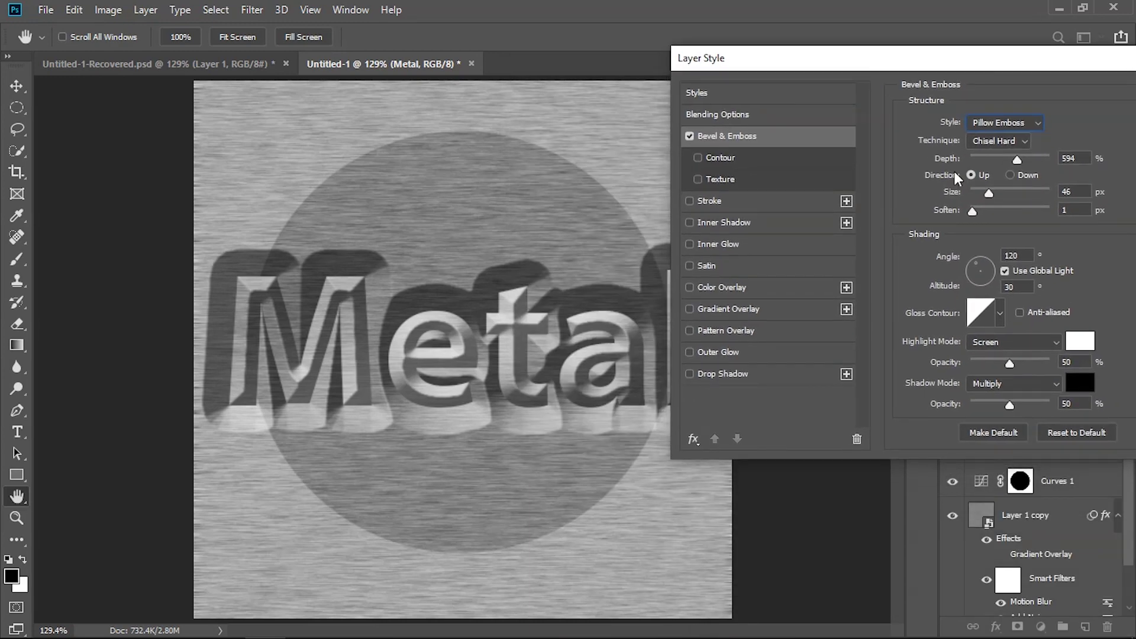
pyautogui.moveTo(988, 193); pyautogui.dragTo(984, 193)
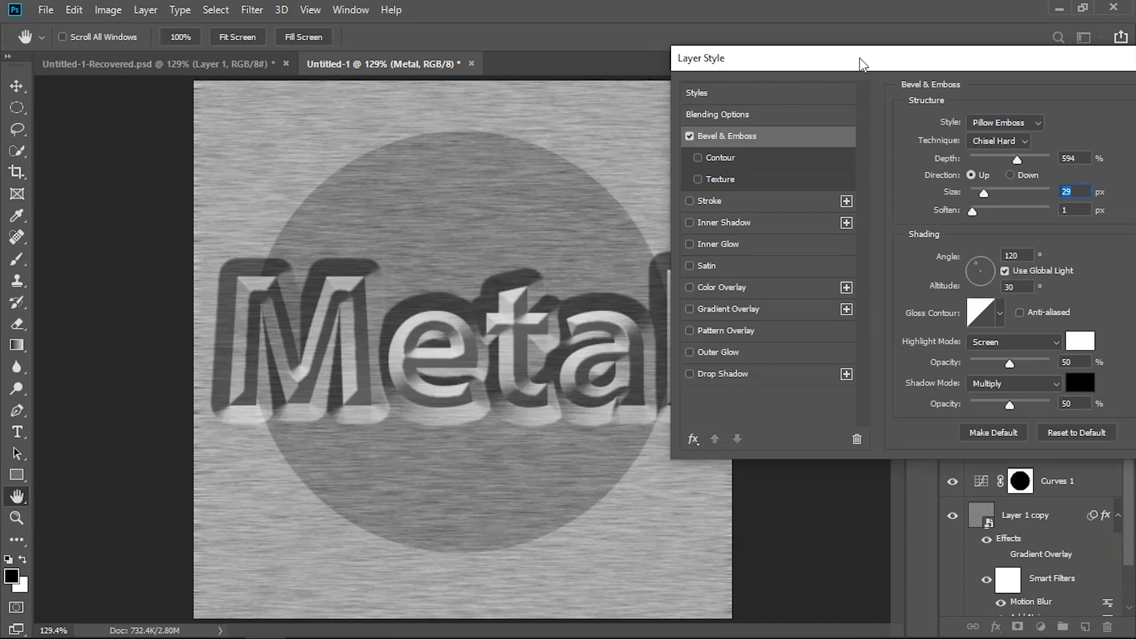
pyautogui.moveTo(859, 58); pyautogui.dragTo(929, 49)
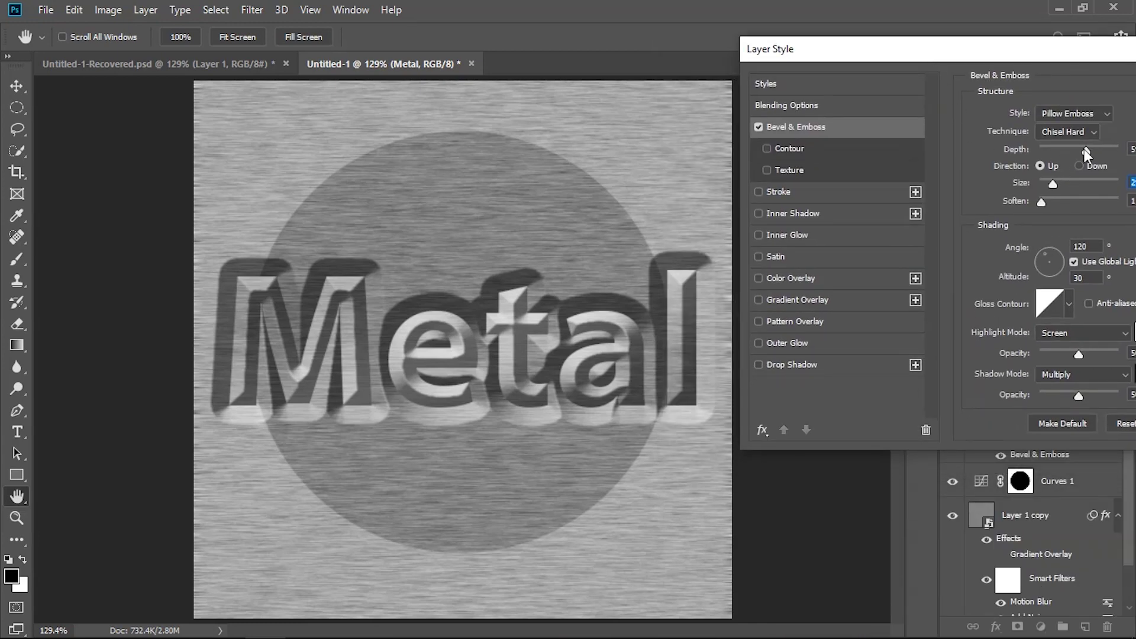
pyautogui.moveTo(1052, 183); pyautogui.dragTo(1048, 183)
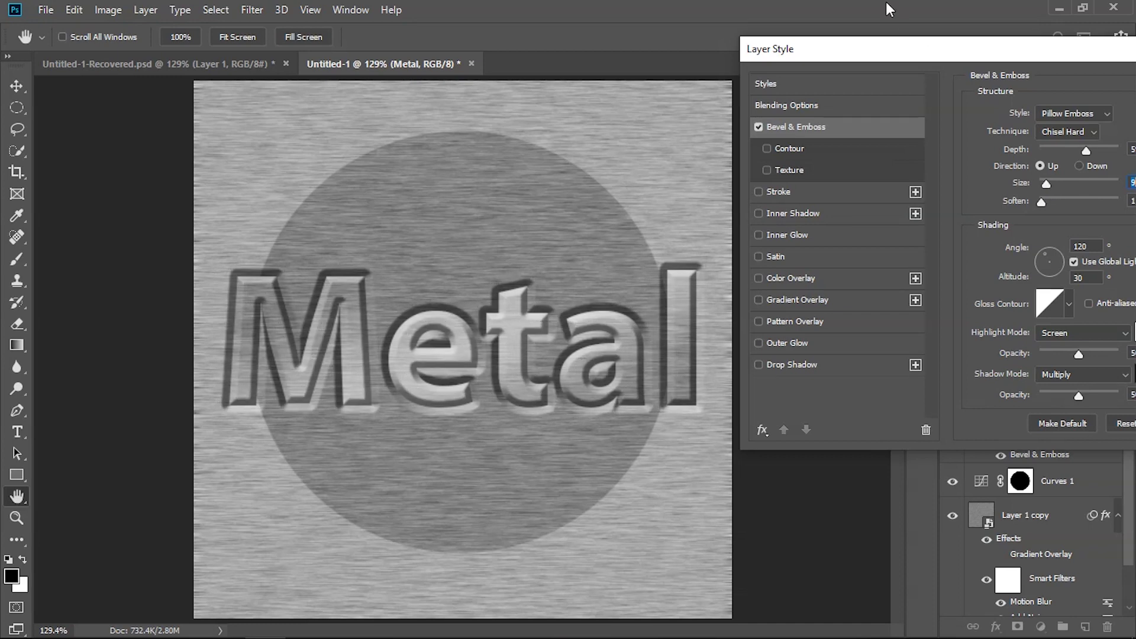
pyautogui.moveTo(893, 49)
pyautogui.mouseDown()
pyautogui.moveTo(872, 213)
pyautogui.moveTo(741, 472)
pyautogui.moveTo(885, 91)
pyautogui.moveTo(570, 111)
pyautogui.moveTo(710, 94)
pyautogui.moveTo(836, 540)
pyautogui.moveTo(657, 513)
pyautogui.mouseUp()
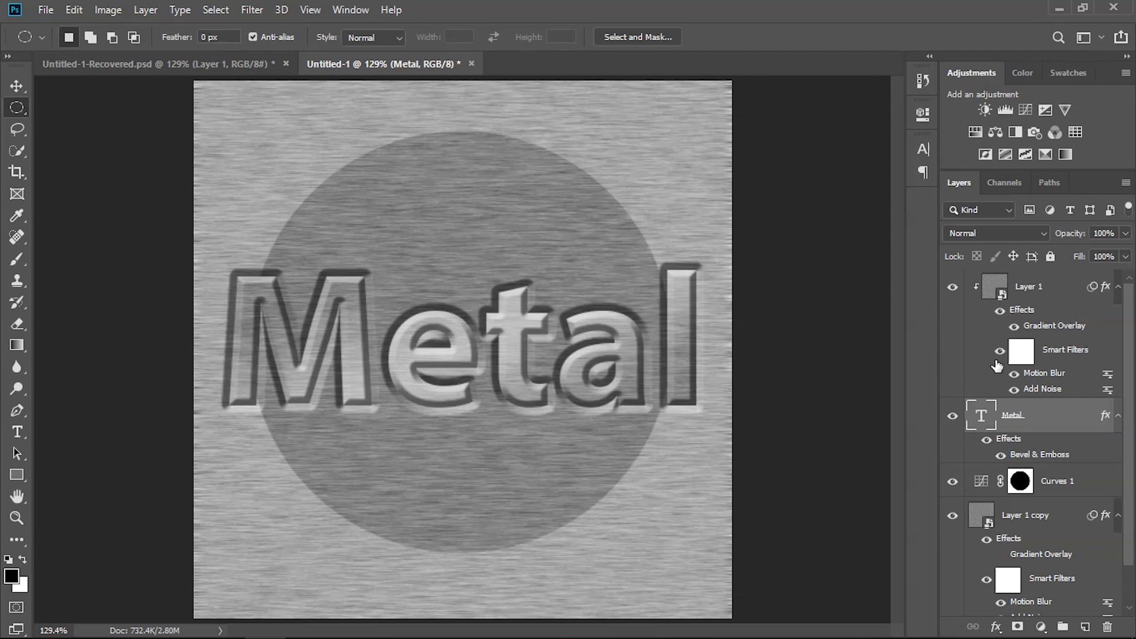
# Step: Turn off Layer 1 copy's visibility in the Layers panel
pyautogui.scroll(-1, 996, 365)
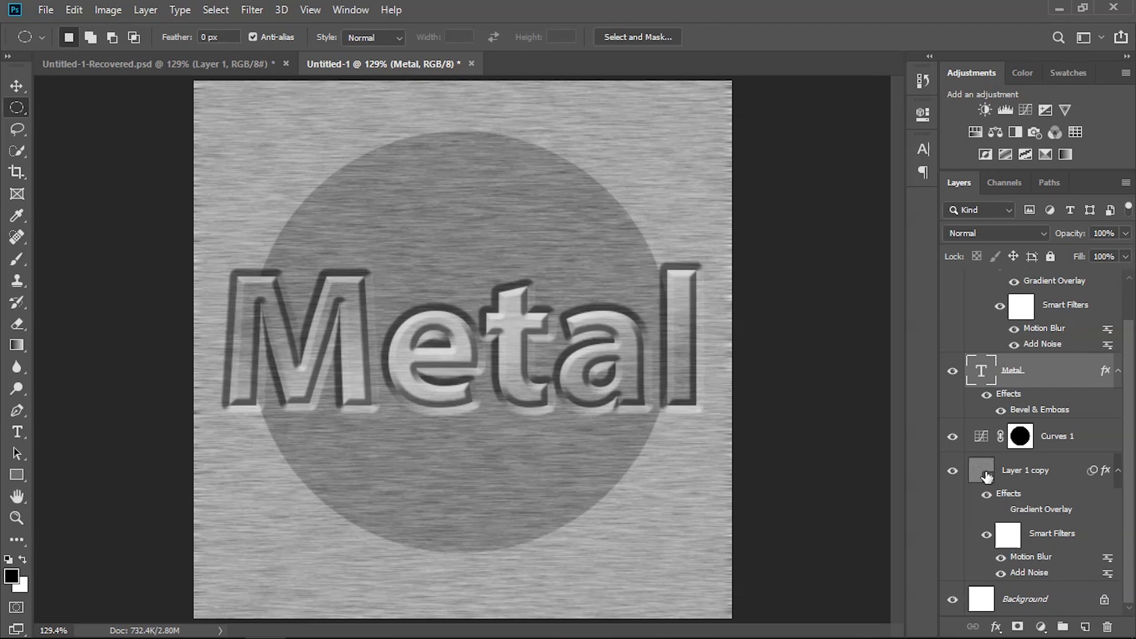
pyautogui.click(954, 472)
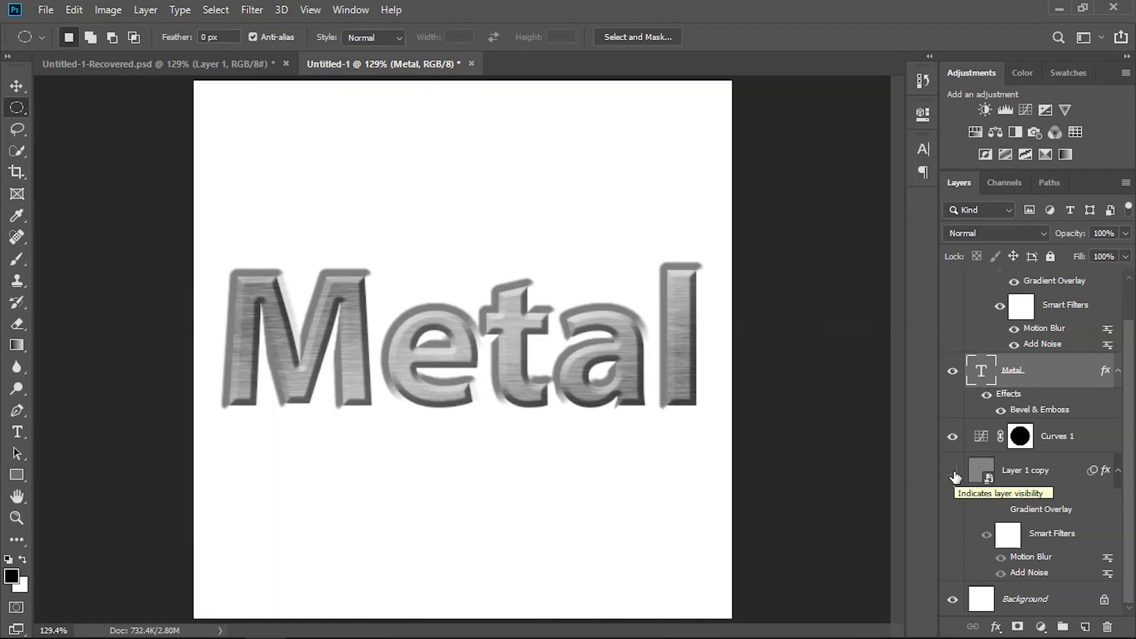